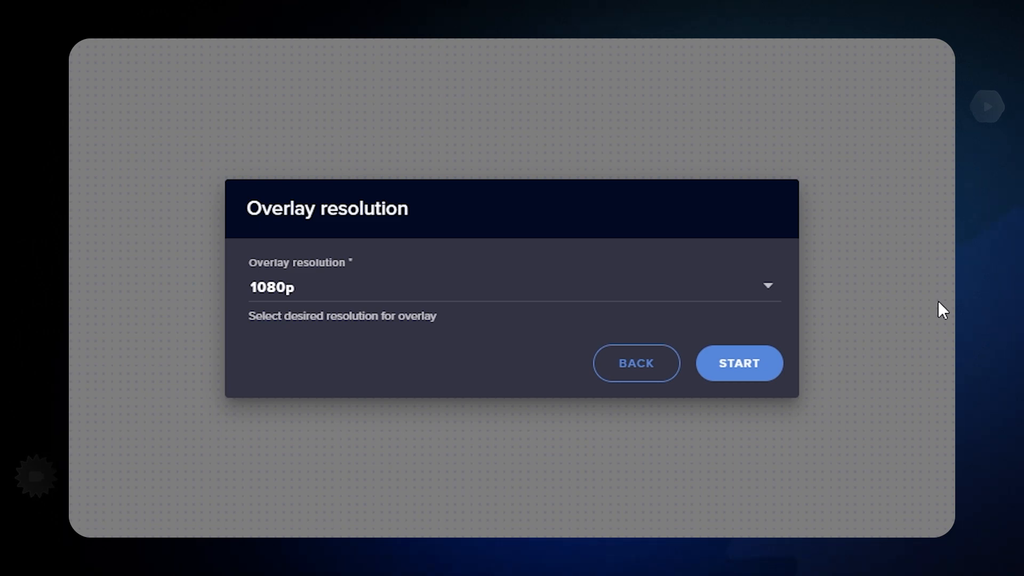
Step: Set the overlay resolution to 1080p and start the new overlay
left_click(771, 284)
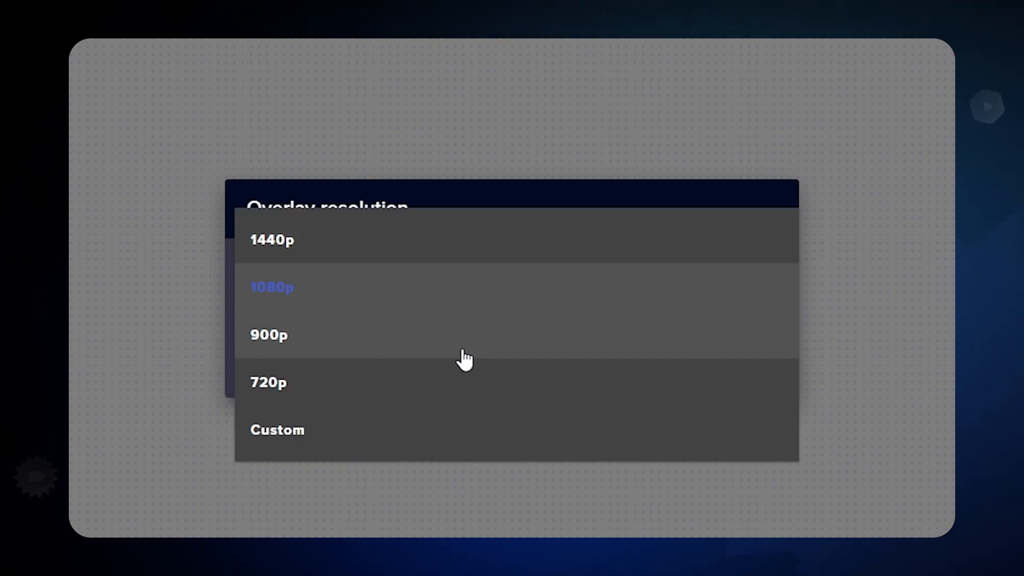
left_click(441, 434)
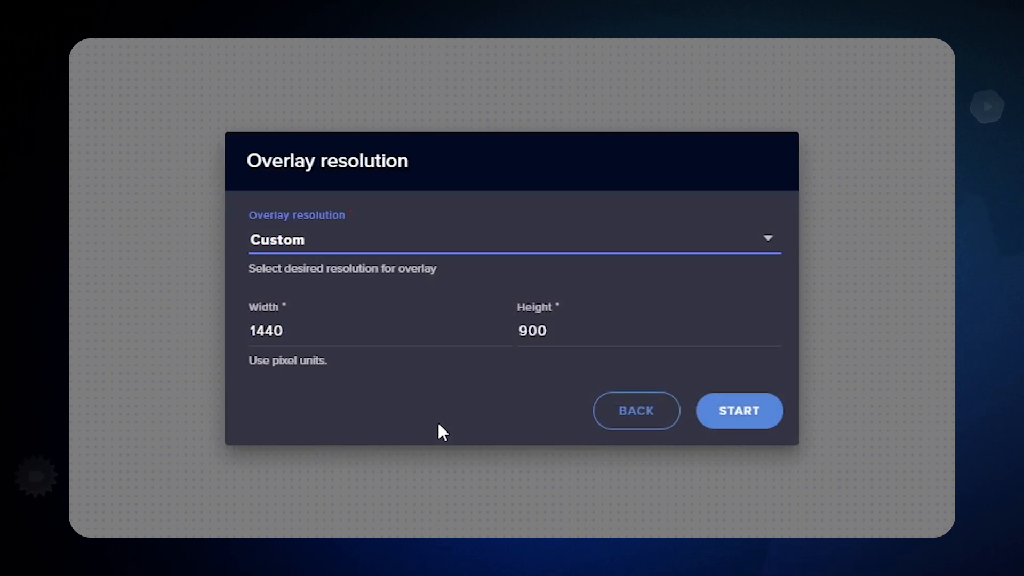
left_click(774, 241)
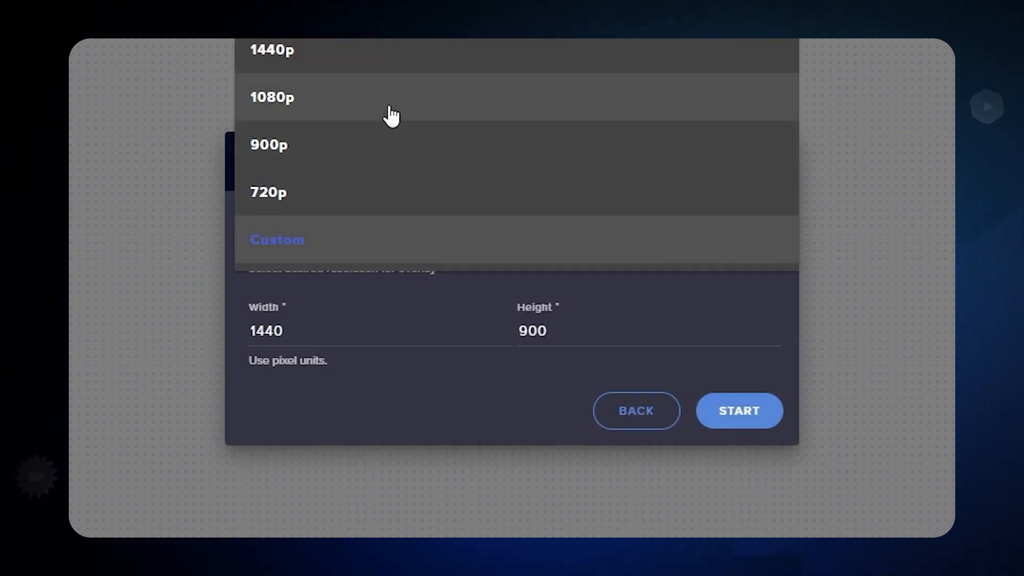
left_click(387, 104)
left_click(758, 372)
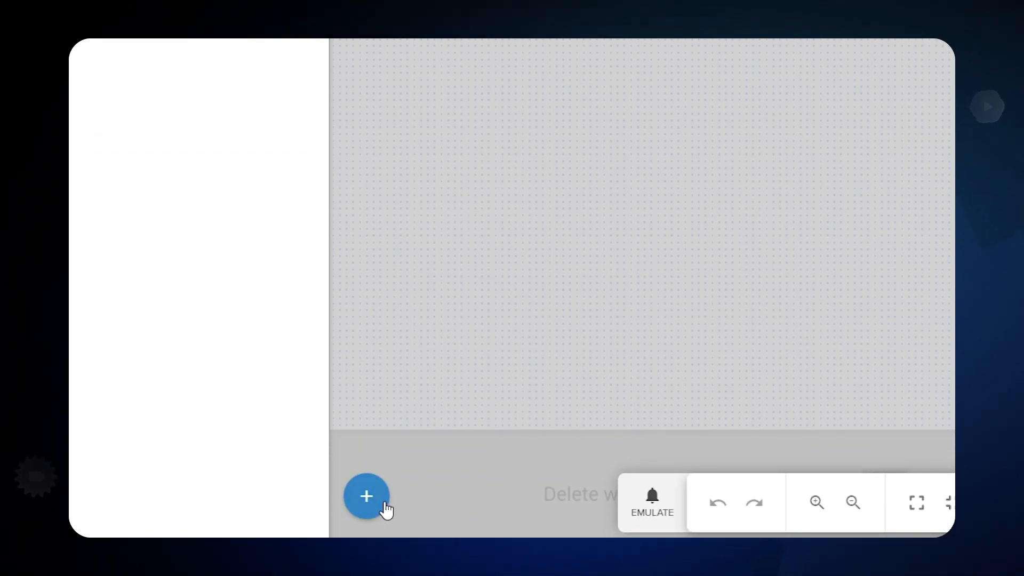
Step: Add an AlertBox widget from the alerts category to the empty overlay
left_click(172, 182)
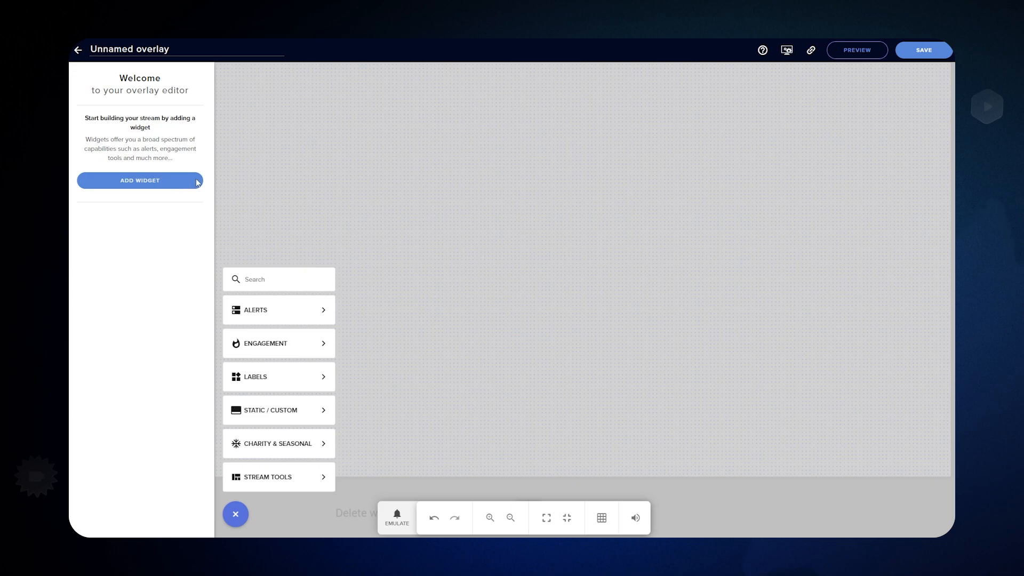
mouse_move(283, 315)
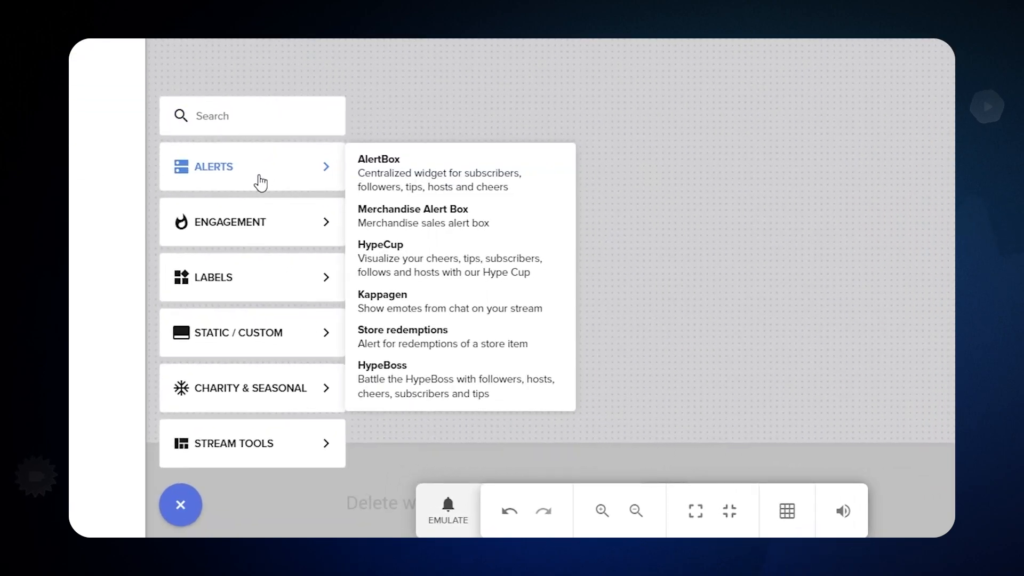
left_click(428, 181)
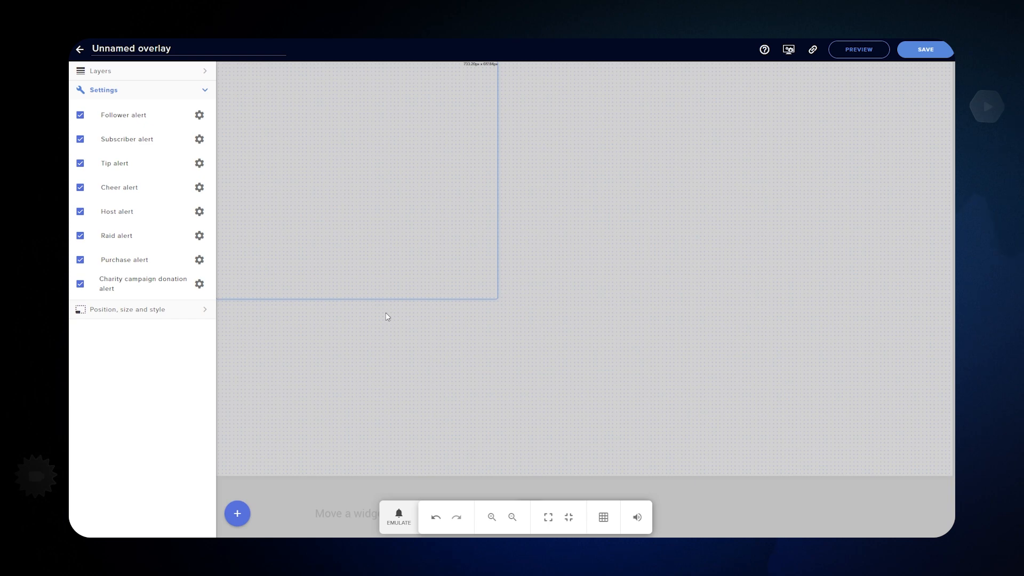
Step: Shrink the AlertBox to about 640 by 548 px and place it at the upper centre of the canvas
left_click_drag(378, 227, 553, 228)
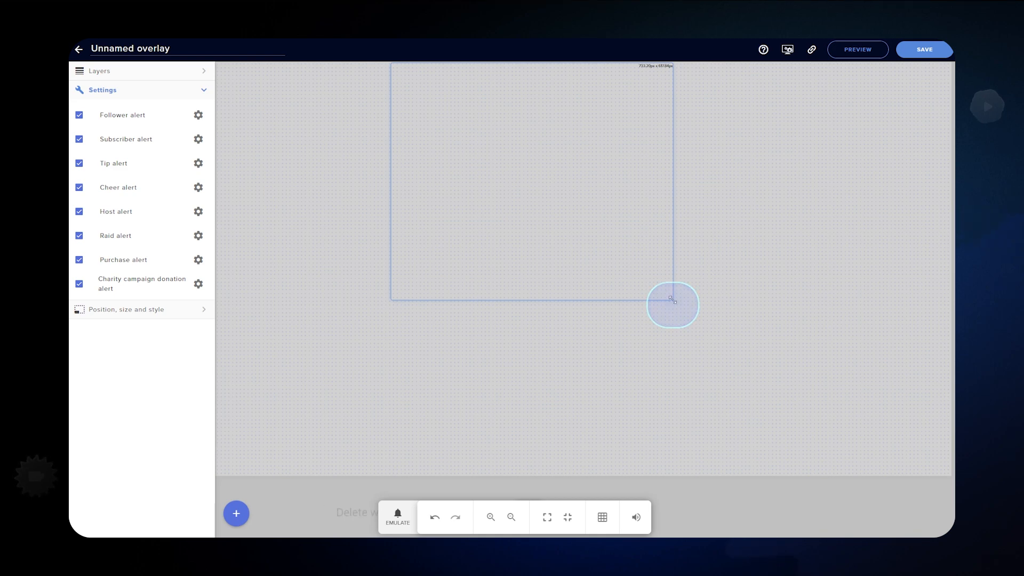
left_click_drag(672, 300, 635, 272)
left_click_drag(563, 239, 589, 238)
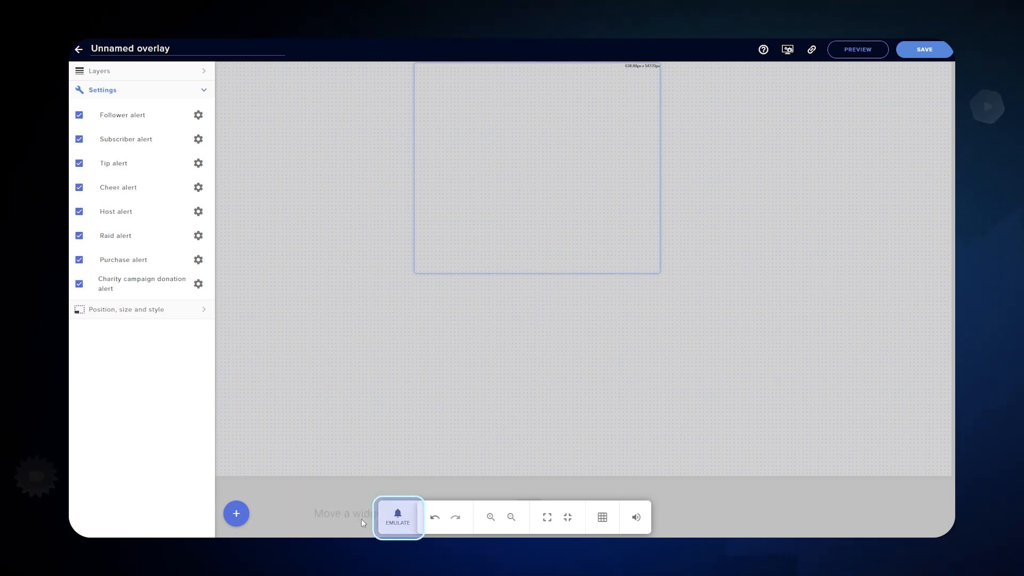
Step: Emulate a follower event to preview the alert in the AlertBox
left_click(397, 516)
mouse_move(423, 362)
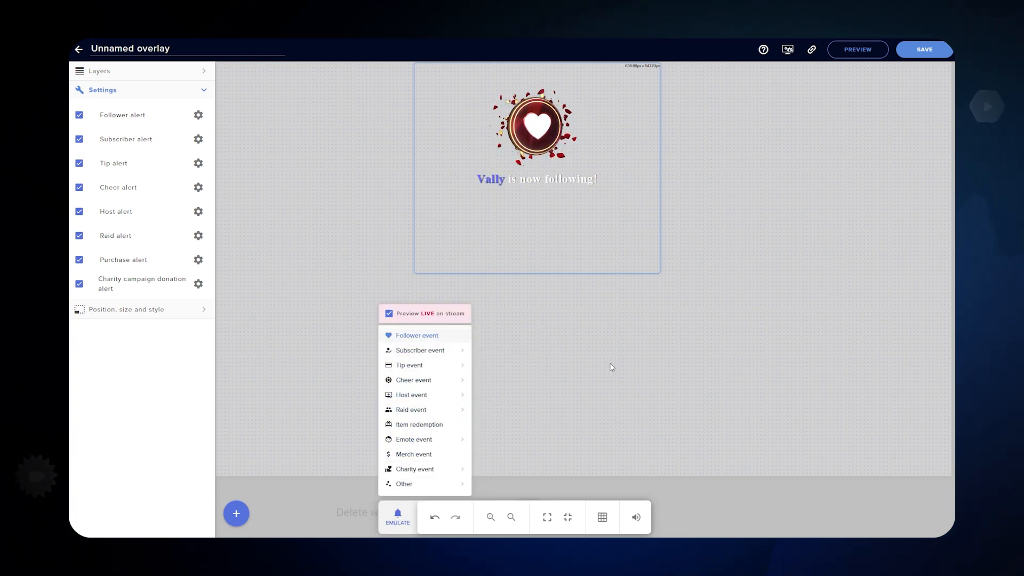
left_click(536, 382)
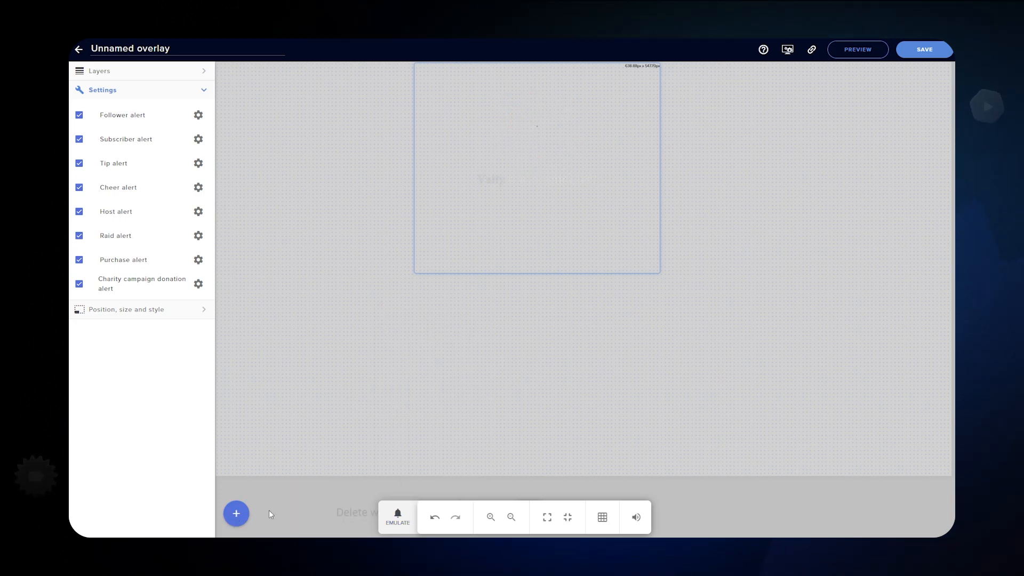
Step: Add a Video widget from the static and custom widgets to the overlay
left_click(376, 502)
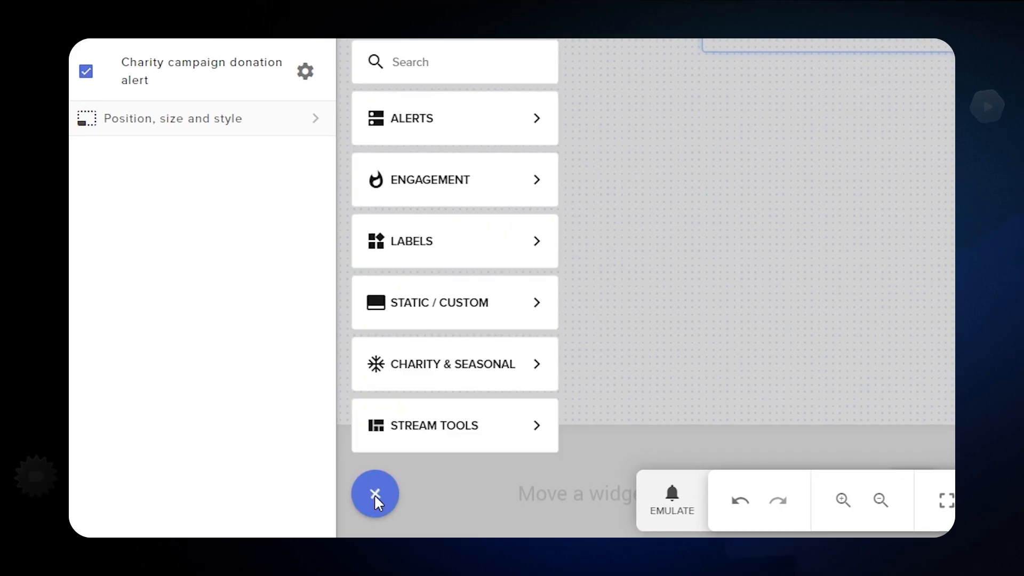
mouse_move(456, 309)
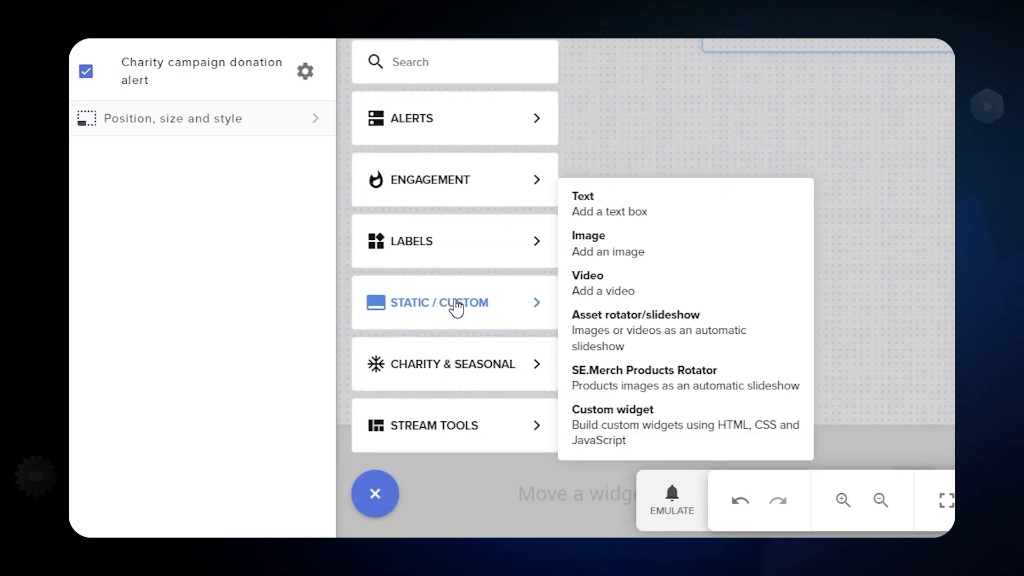
left_click(697, 288)
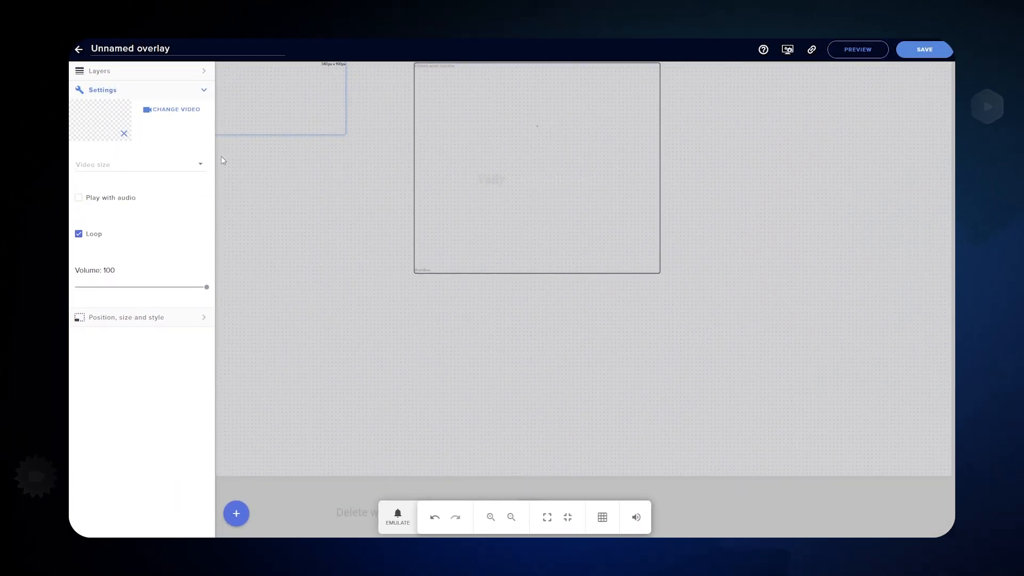
Step: Upload a background video, assign it to the Video widget, and enlarge the widget to fill the whole canvas
left_click(179, 110)
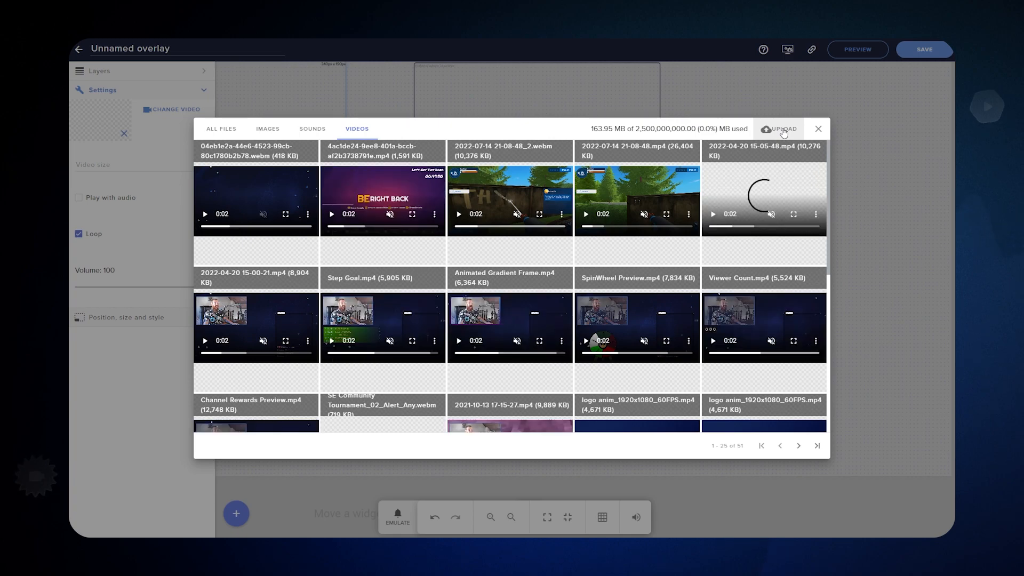
left_click(782, 130)
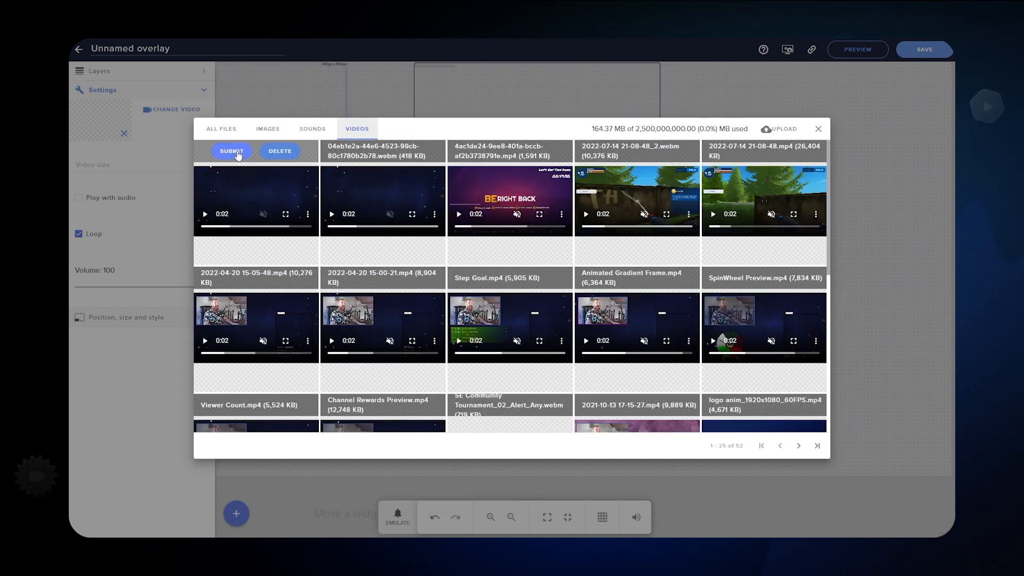
left_click(237, 152)
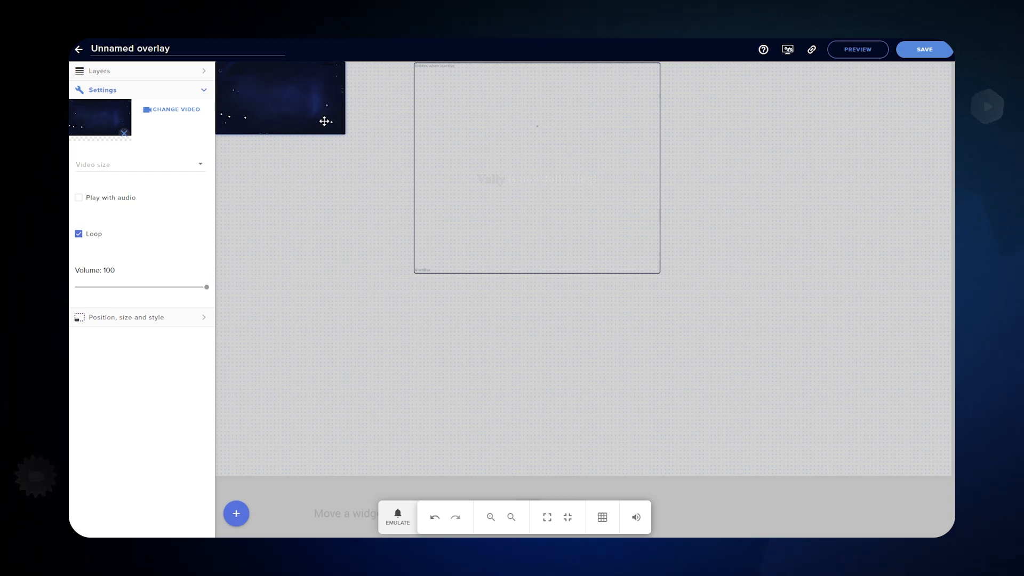
left_click_drag(343, 133, 950, 525)
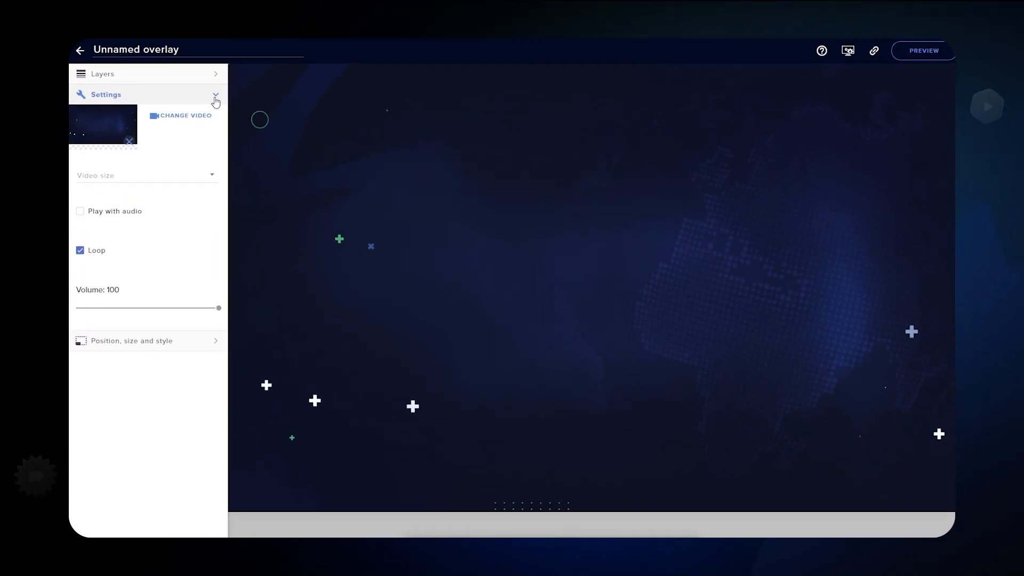
Step: Move the AlertBox 1 layer above the Video 2 layer in the layer order
left_click(216, 98)
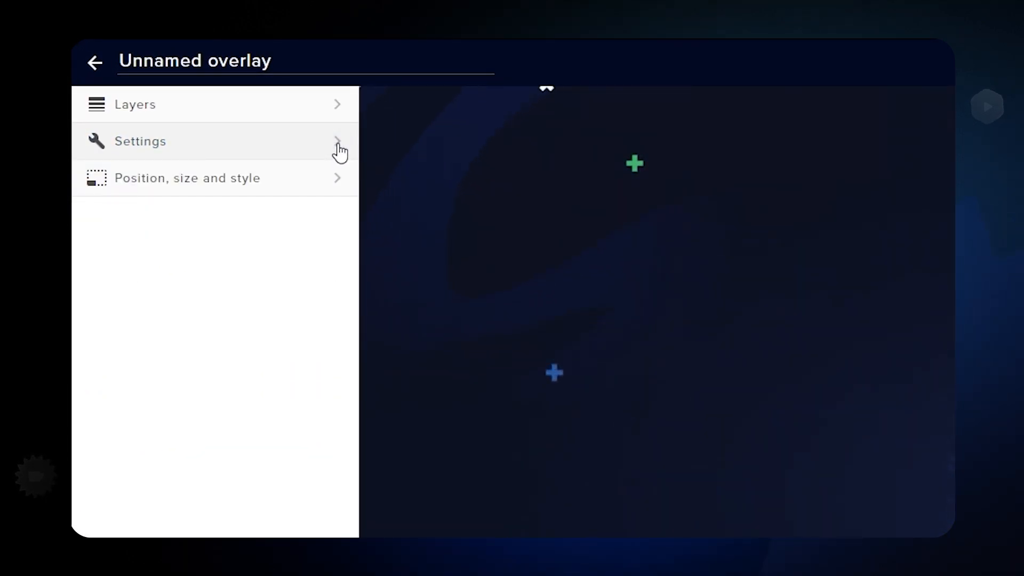
left_click(337, 109)
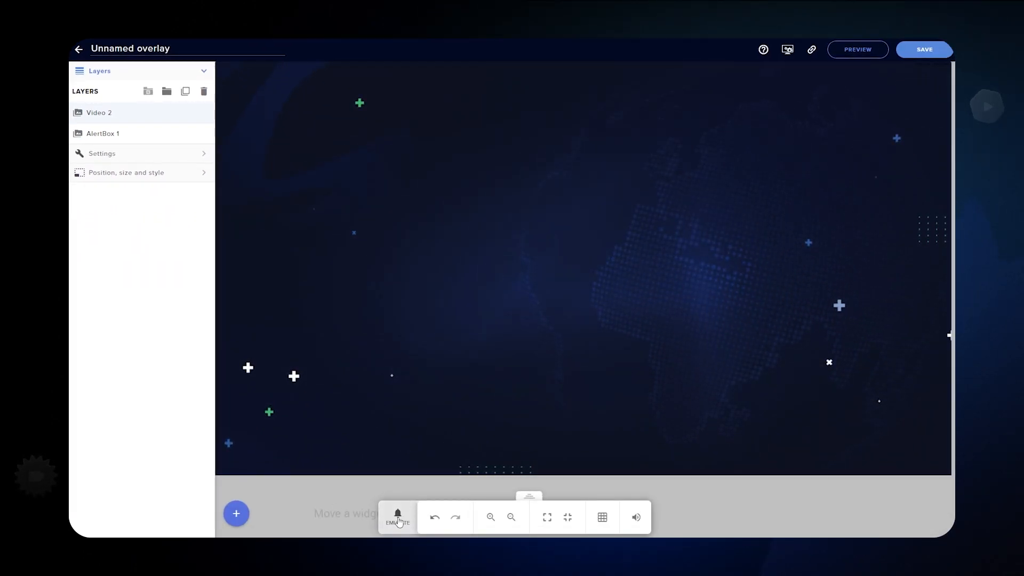
left_click(398, 518)
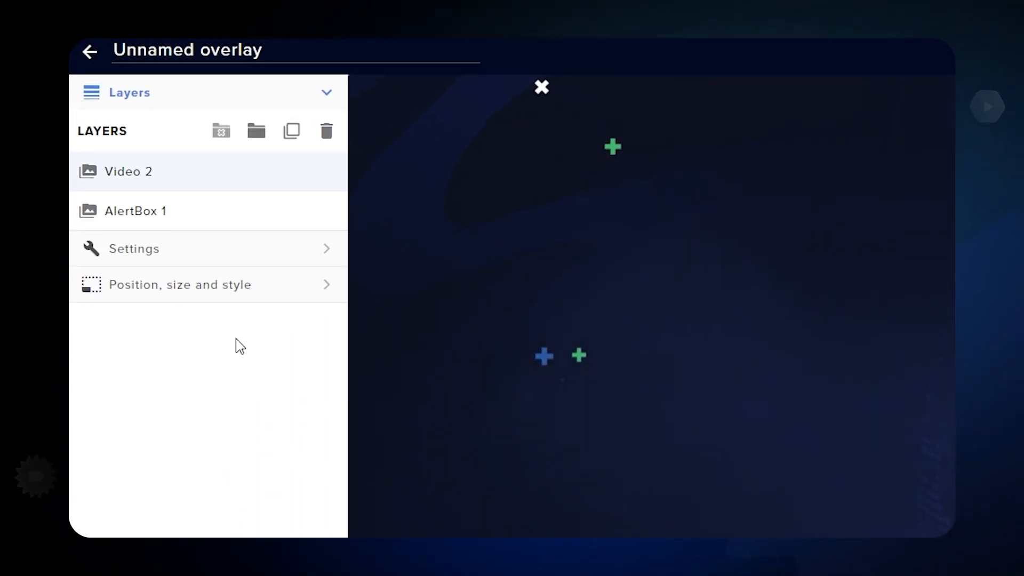
left_click(243, 179)
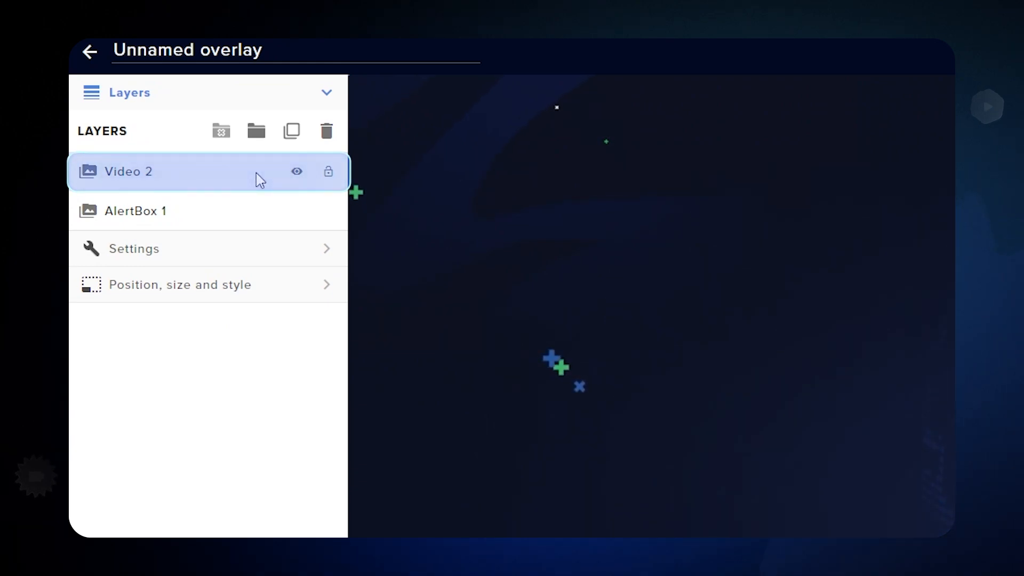
left_click(213, 216)
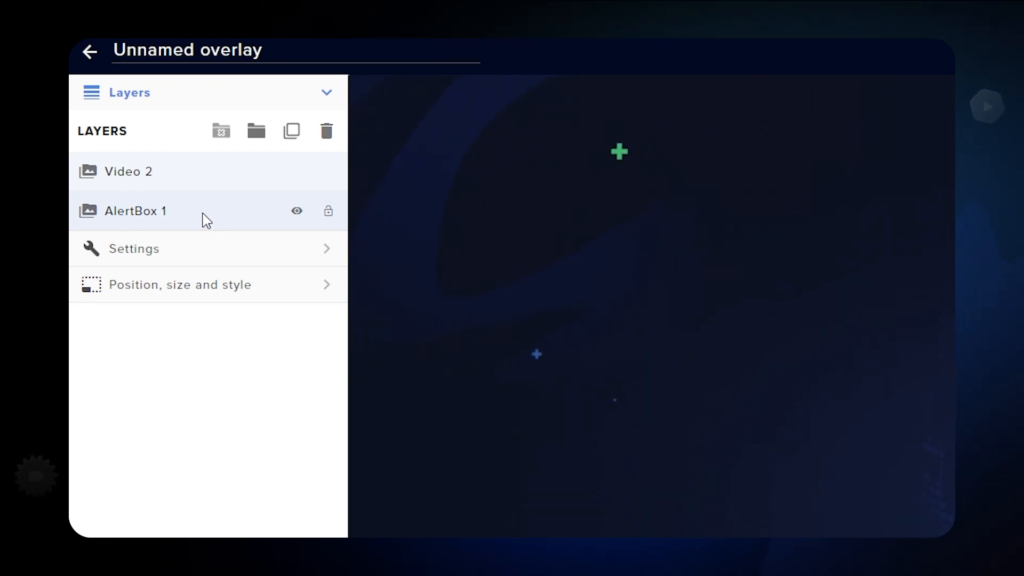
left_click_drag(207, 217, 210, 171)
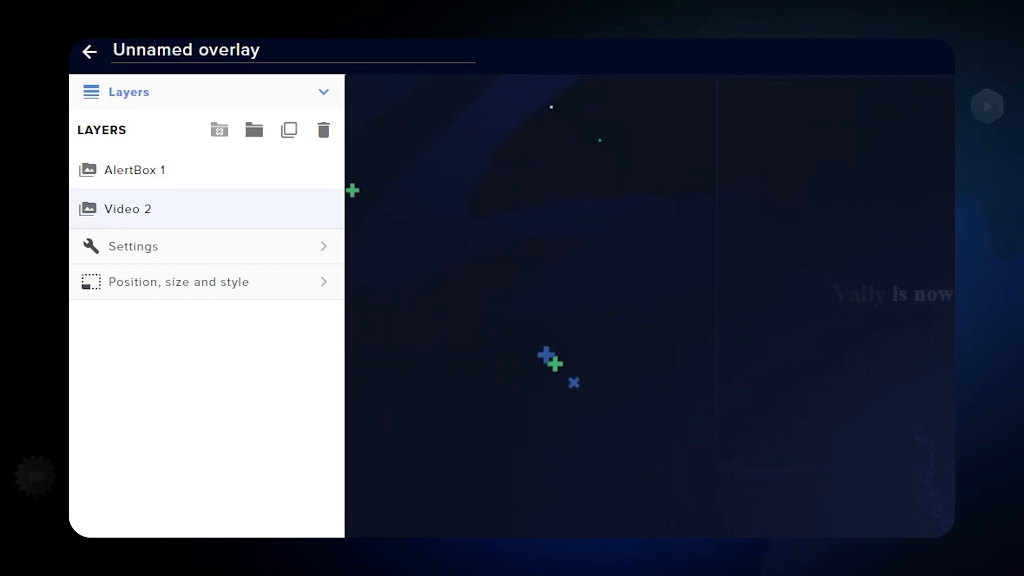
Step: Emulate a follower event again to check the alert over the video background
left_click(398, 515)
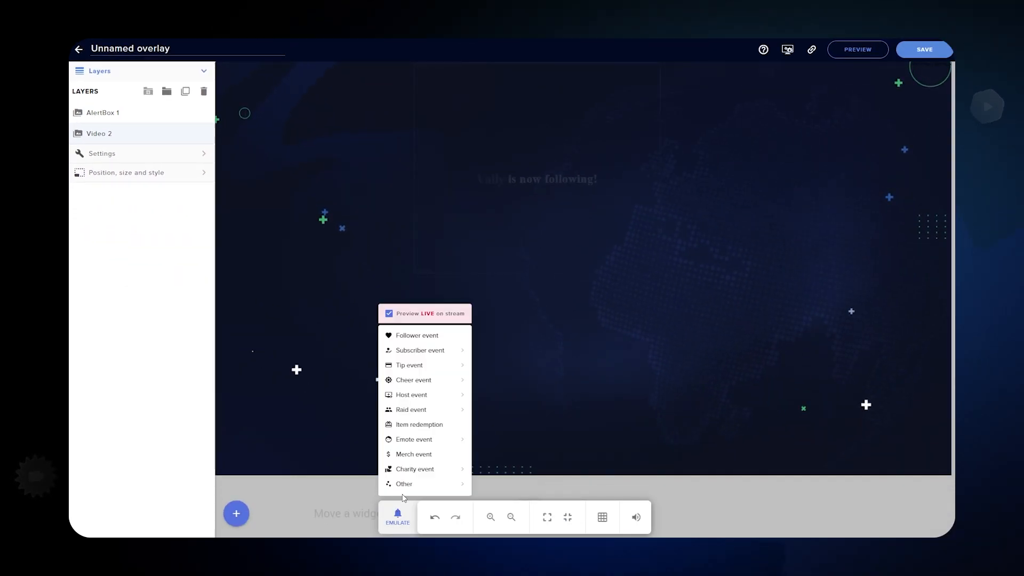
left_click(417, 335)
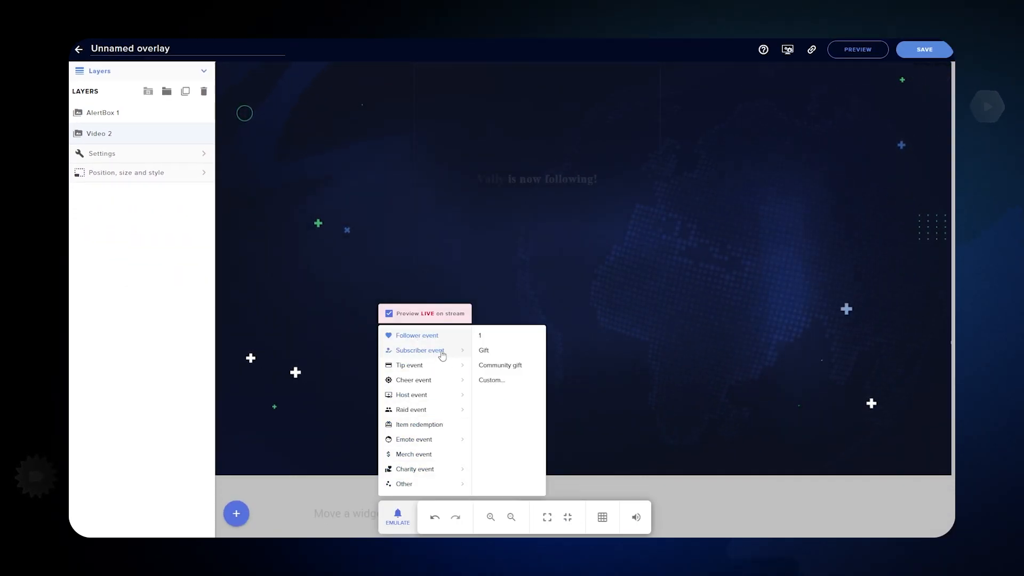
left_click(791, 532)
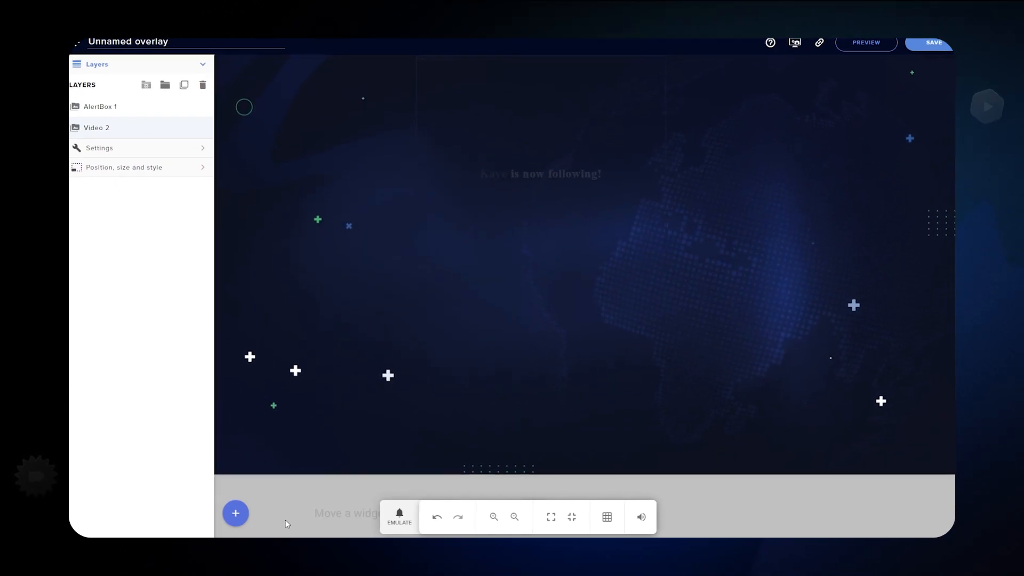
Step: Add a Follower goal label and place it at the canvas's left edge, slightly below mid-height
left_click(235, 513)
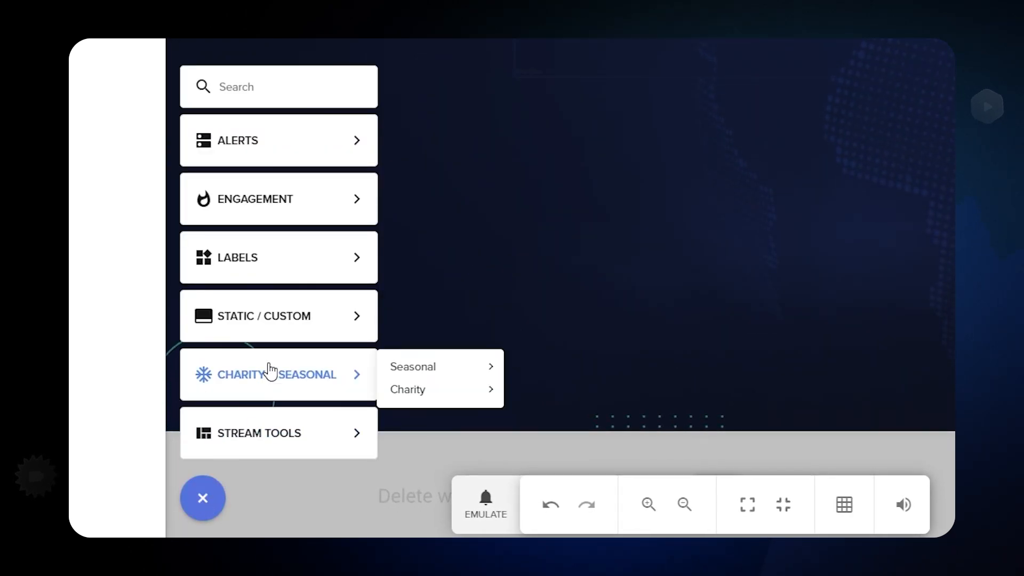
mouse_move(282, 261)
mouse_move(430, 276)
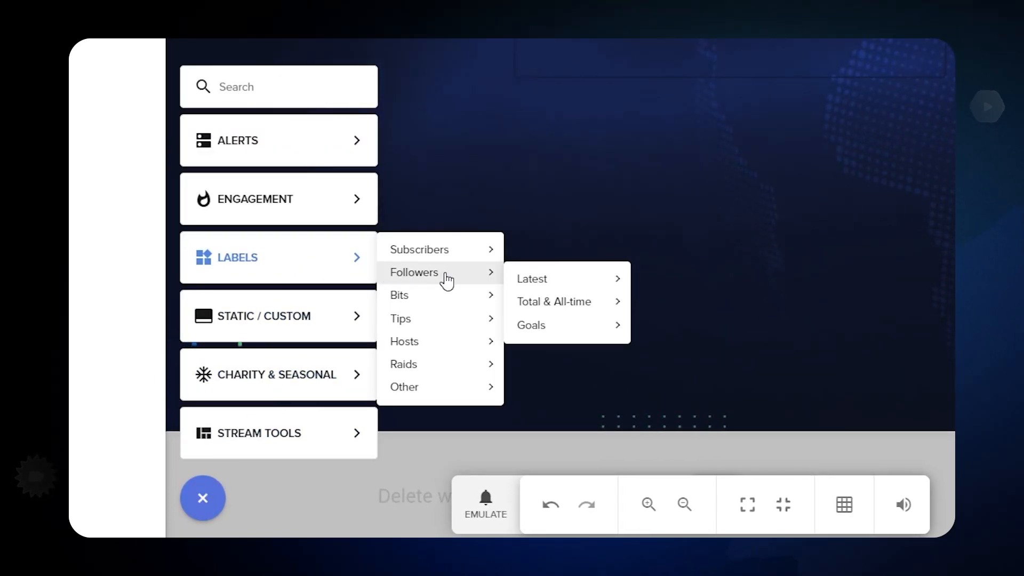
mouse_move(555, 335)
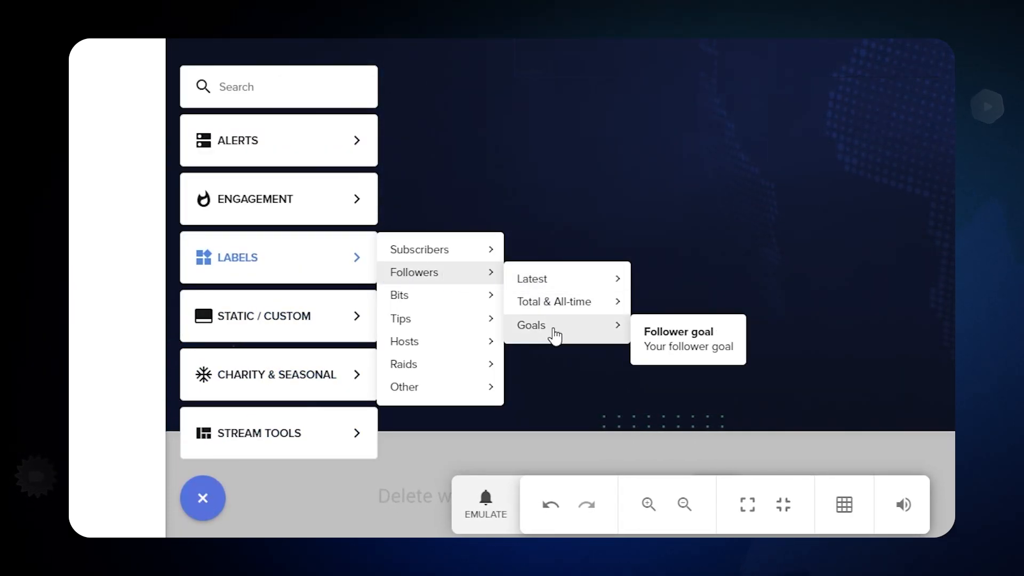
left_click(712, 353)
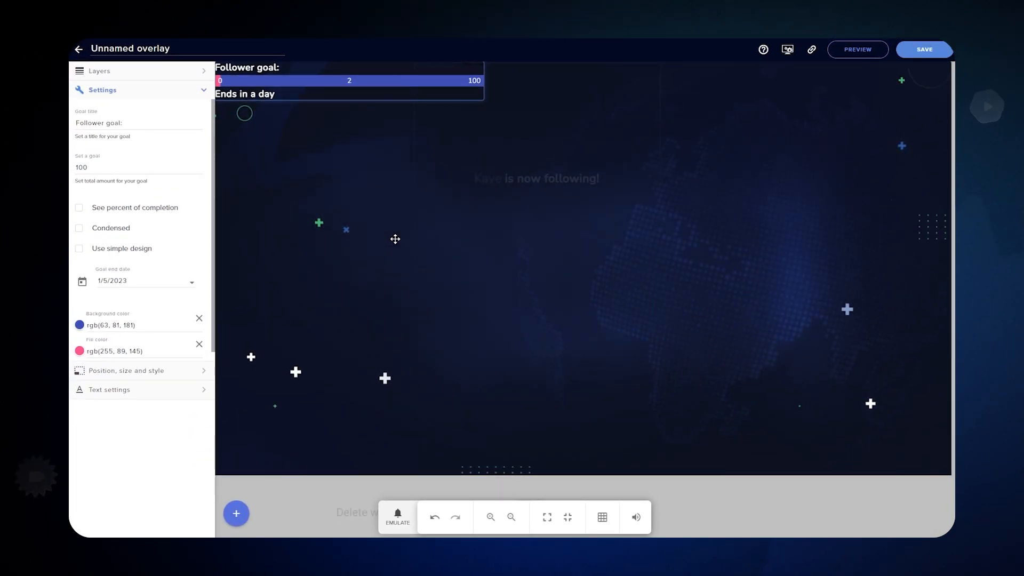
left_click_drag(384, 91, 478, 314)
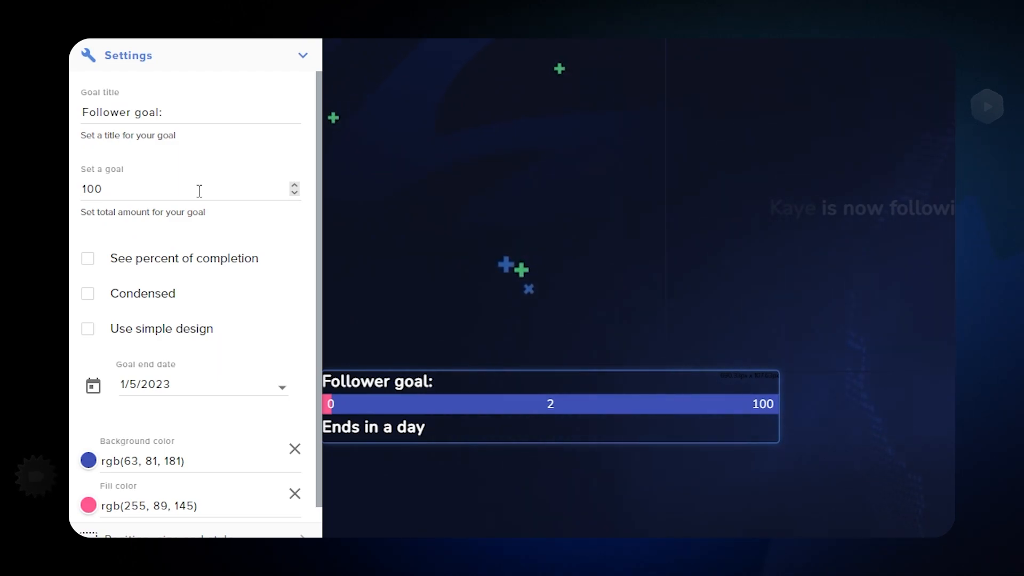
Step: Set the follower goal to 25, show the percent of completion, and switch the goal bar to the condensed layout
double_click(199, 190)
type("25")
left_click(87, 259)
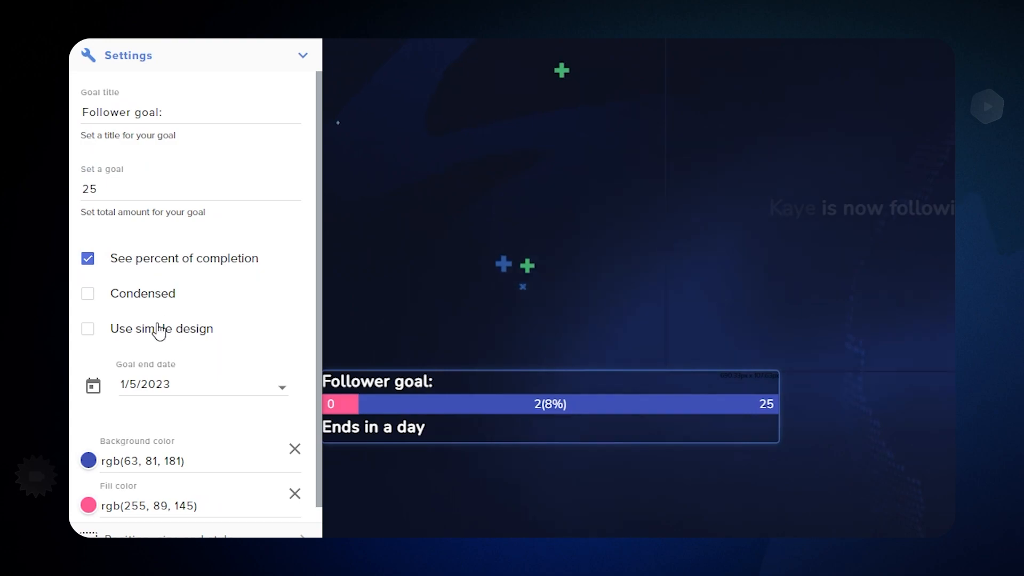
left_click(88, 329)
left_click(88, 329)
left_click(87, 294)
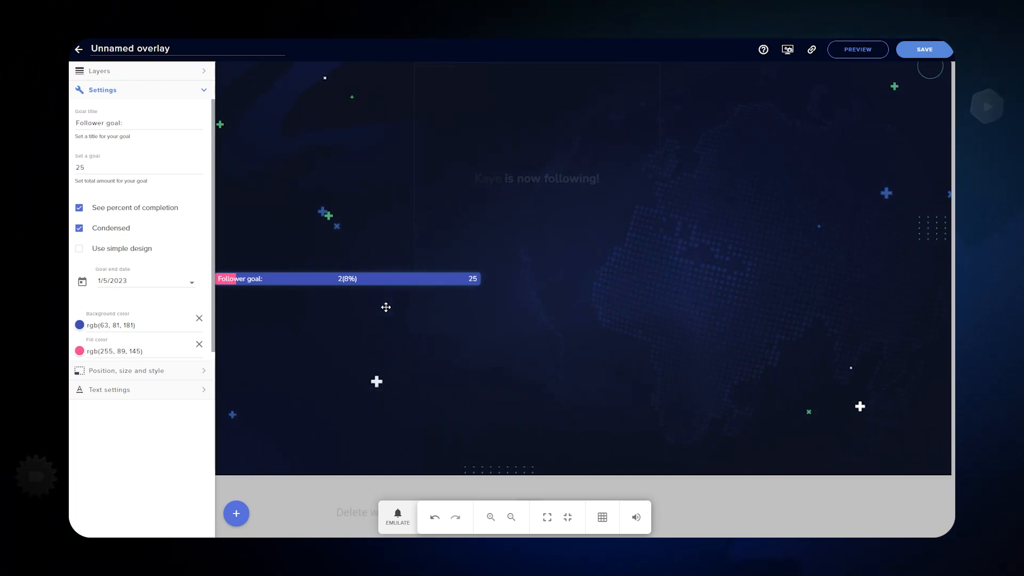
Step: Add an image widget to the overlay and upload Blue_cam.png to the media library
left_click(237, 513)
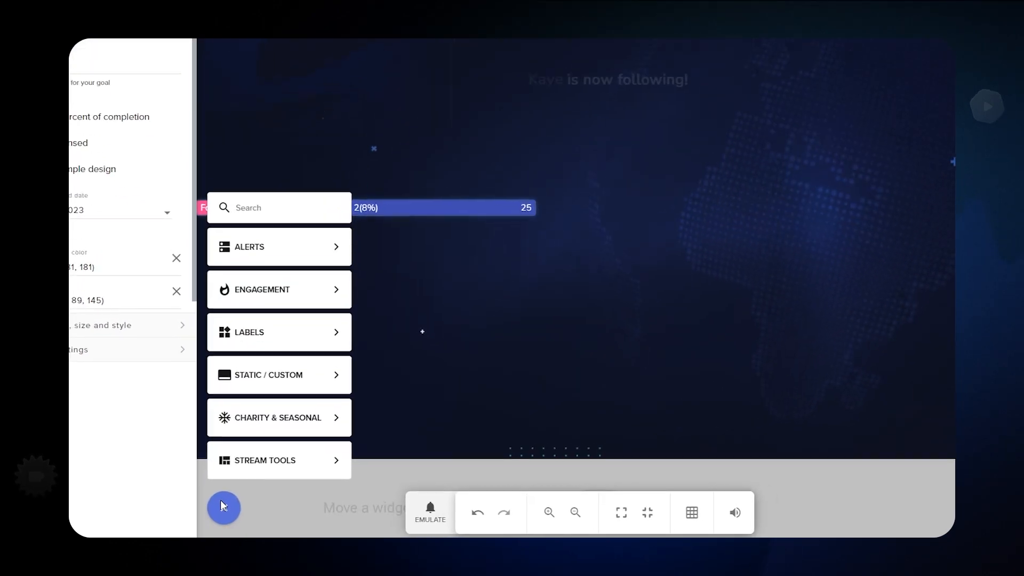
mouse_move(301, 380)
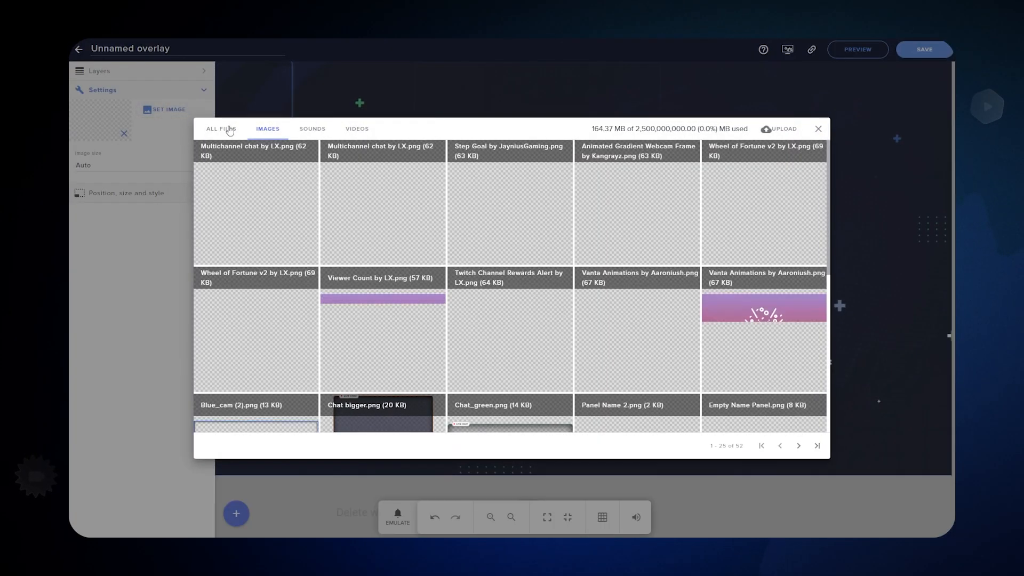
left_click(779, 129)
left_click(515, 326)
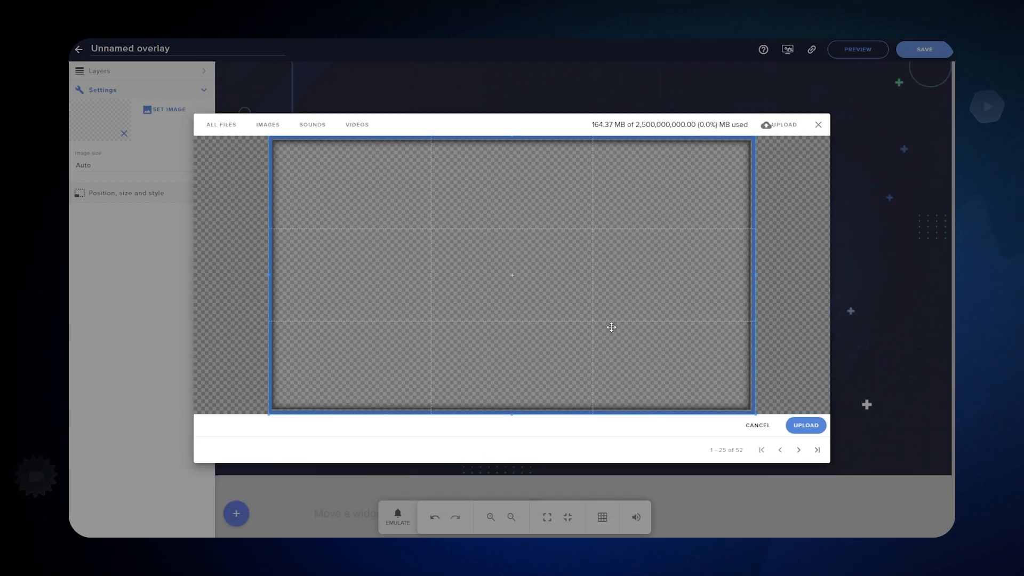
left_click(799, 426)
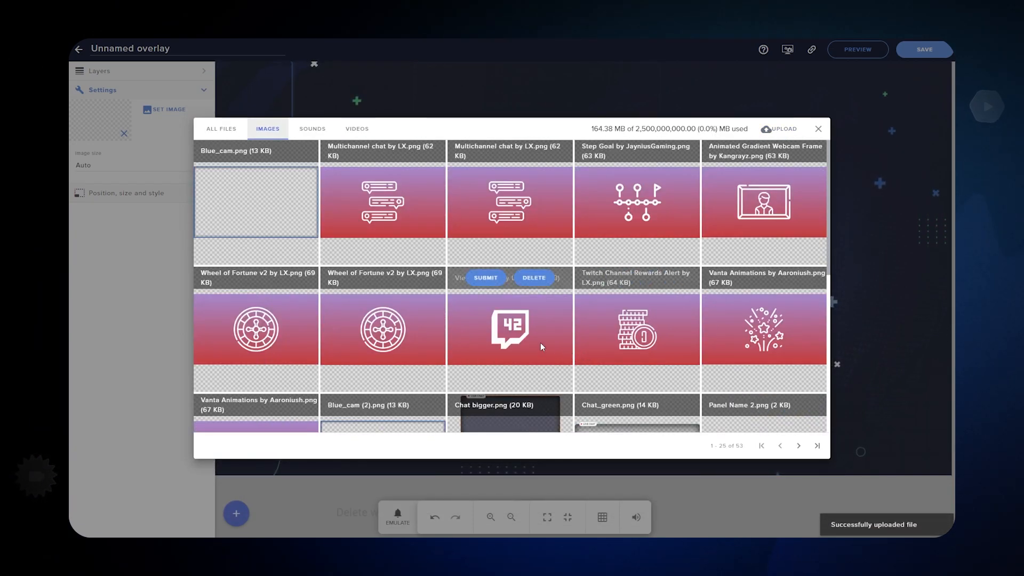
Step: Use Blue_cam.png for the image widget, then enlarge the frame and place it at the canvas's left edge just above the follower goal bar
mouse_move(275, 230)
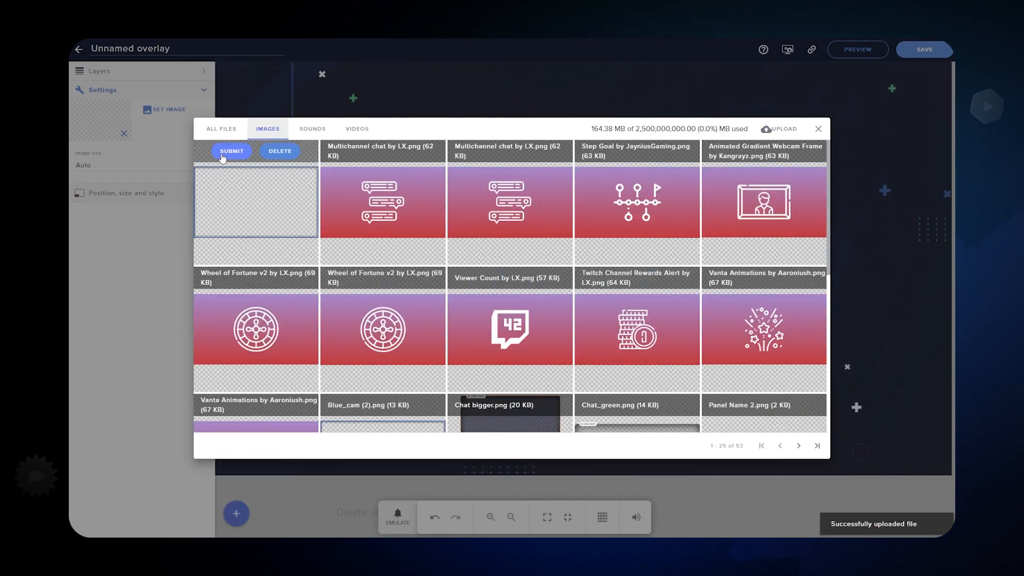
left_click(227, 153)
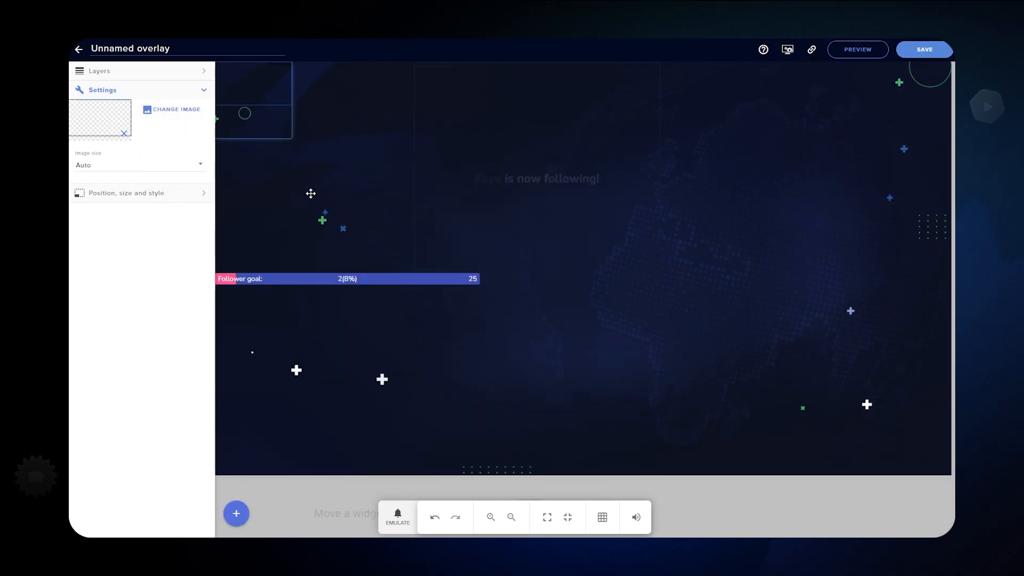
left_click_drag(278, 125, 484, 277)
left_click_drag(409, 254, 382, 271)
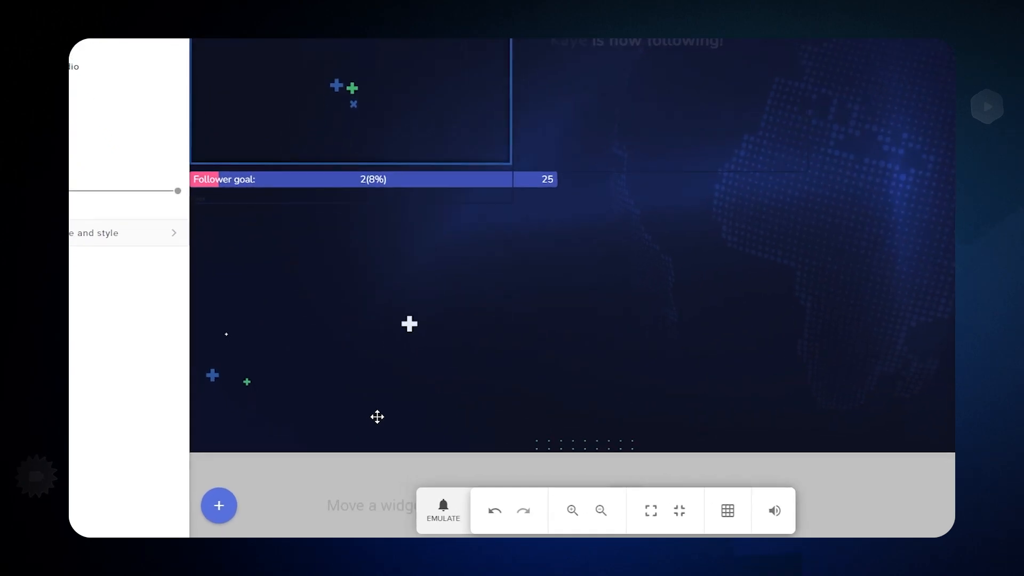
Step: Add the Your stream's chat widget, move it to the right half of the canvas and enlarge it toward the lower right
left_click(220, 506)
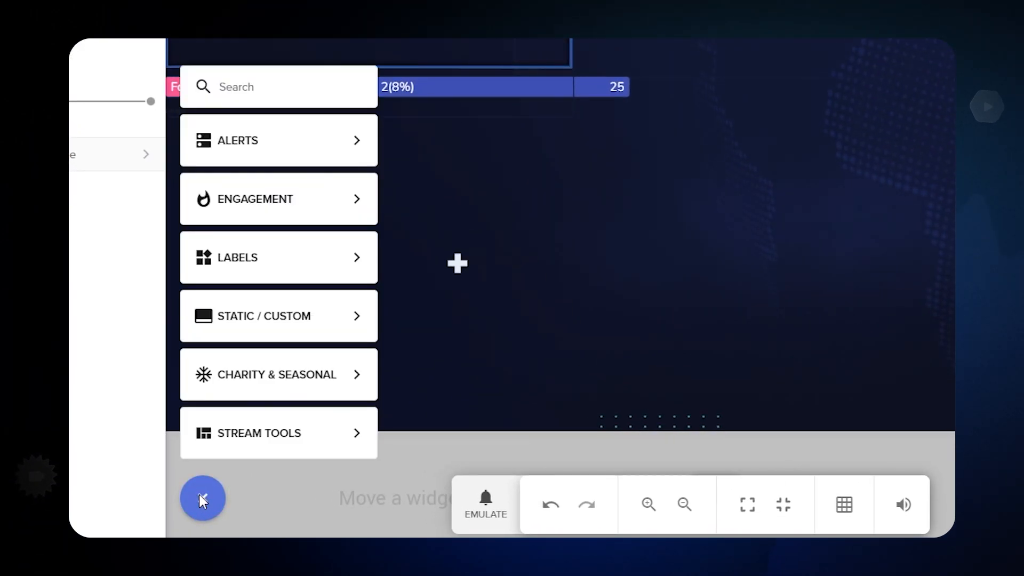
mouse_move(278, 436)
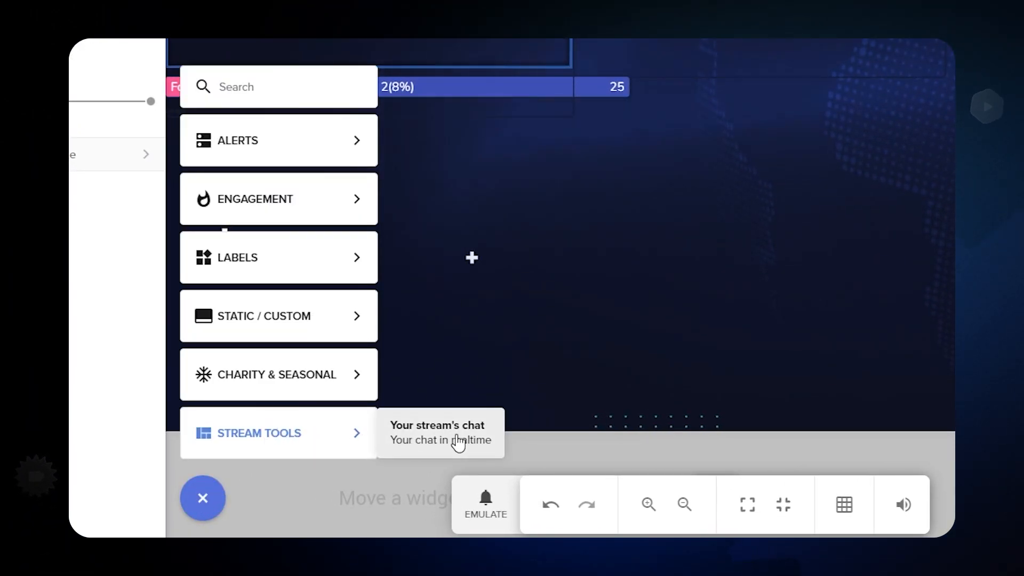
left_click(457, 441)
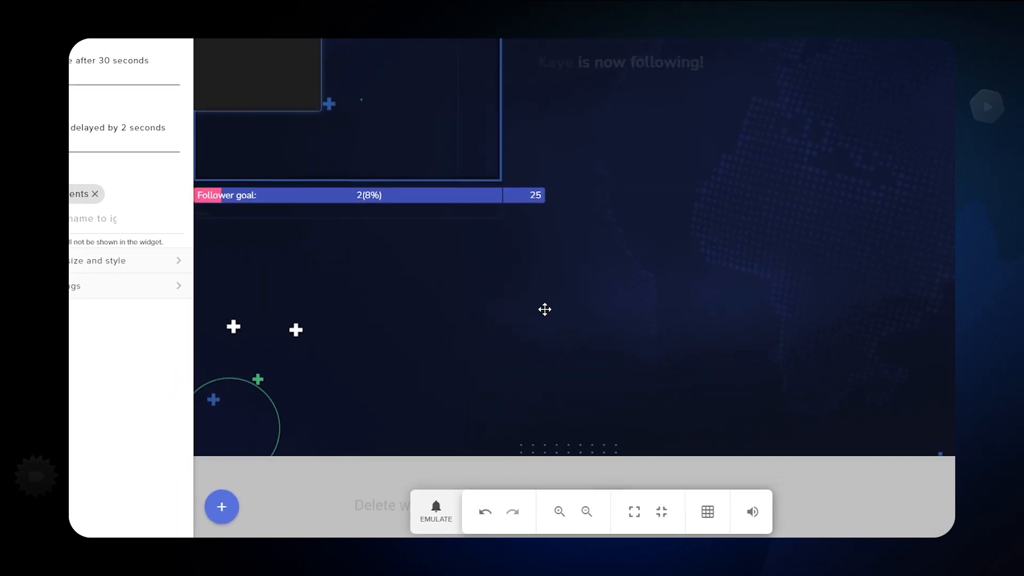
left_click_drag(272, 162, 743, 324)
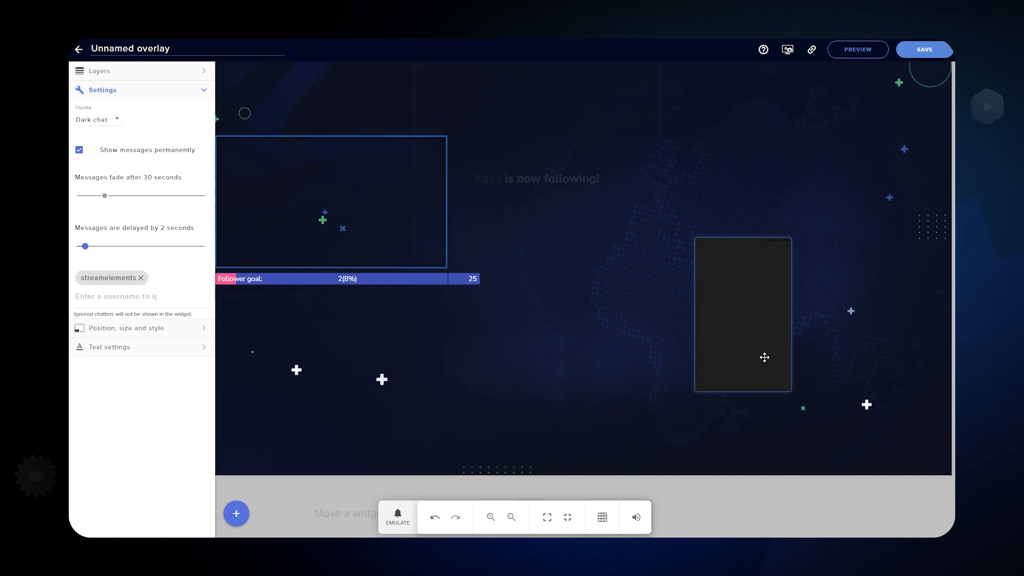
left_click_drag(784, 389, 908, 440)
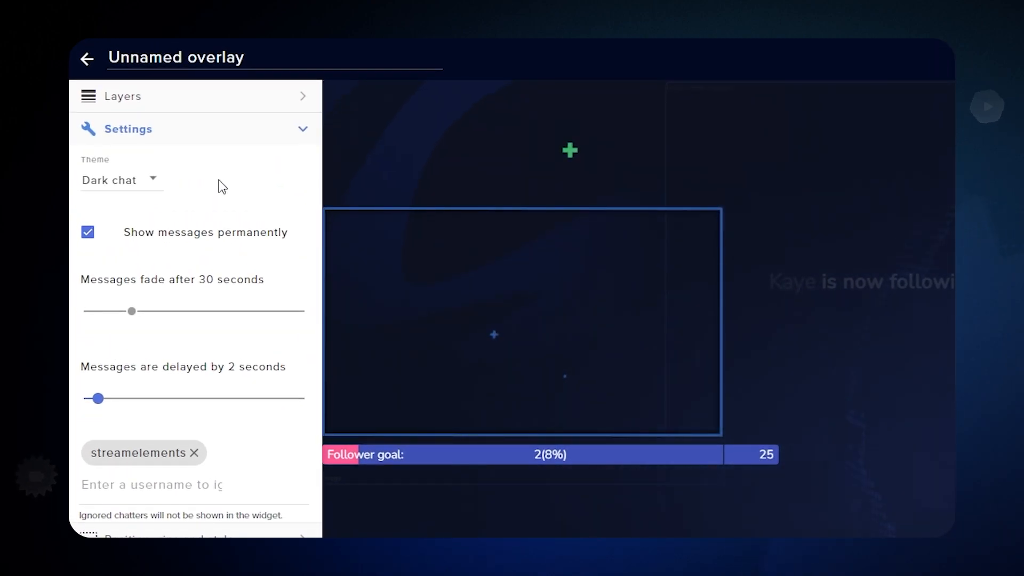
Step: Change the chat's theme from Dark chat to one with a transparent background and set its text font to Nunito Sans
left_click(156, 184)
left_click(137, 291)
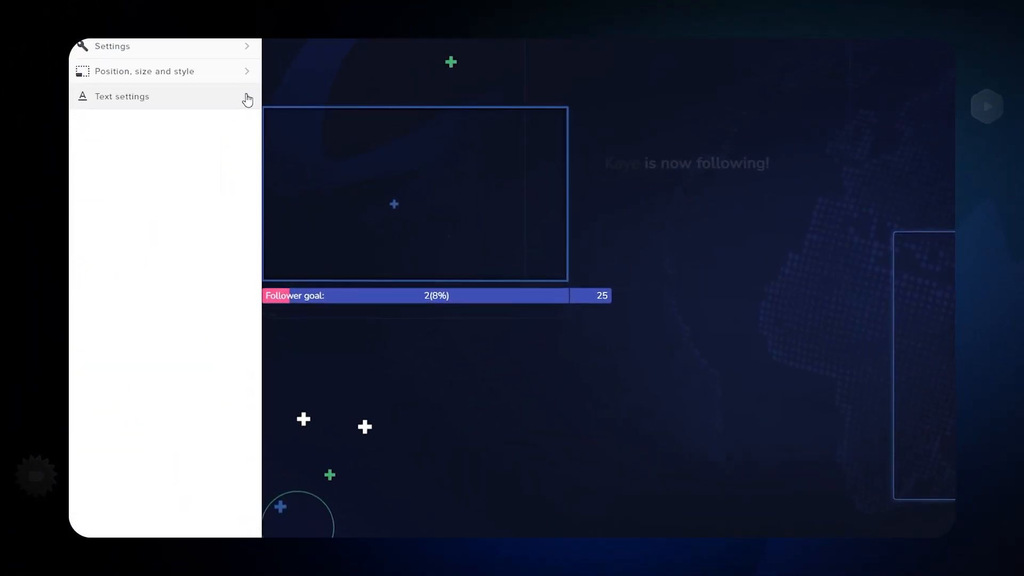
left_click(247, 97)
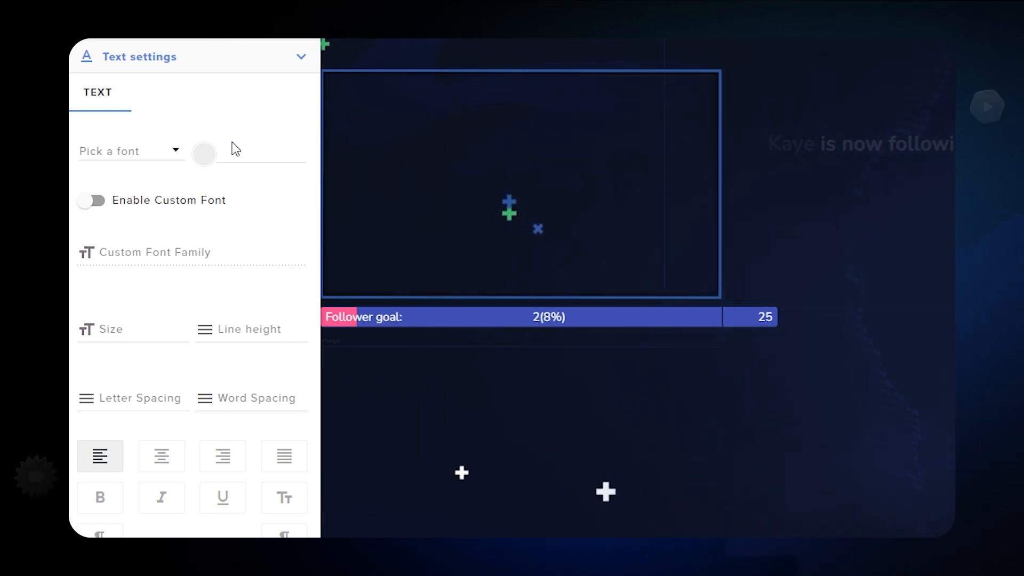
left_click(177, 152)
left_click(164, 186)
type("nunito sans")
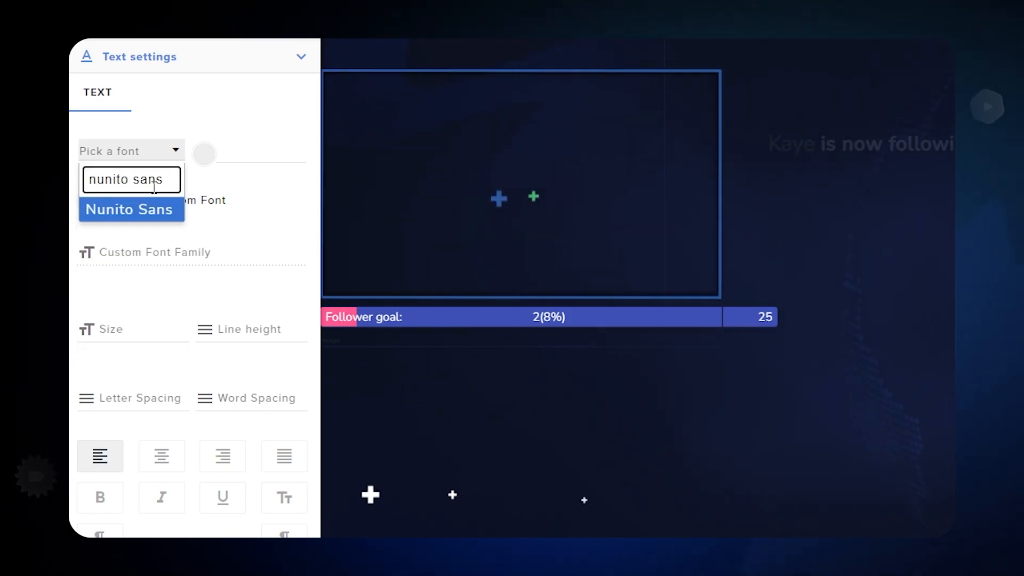
left_click(160, 212)
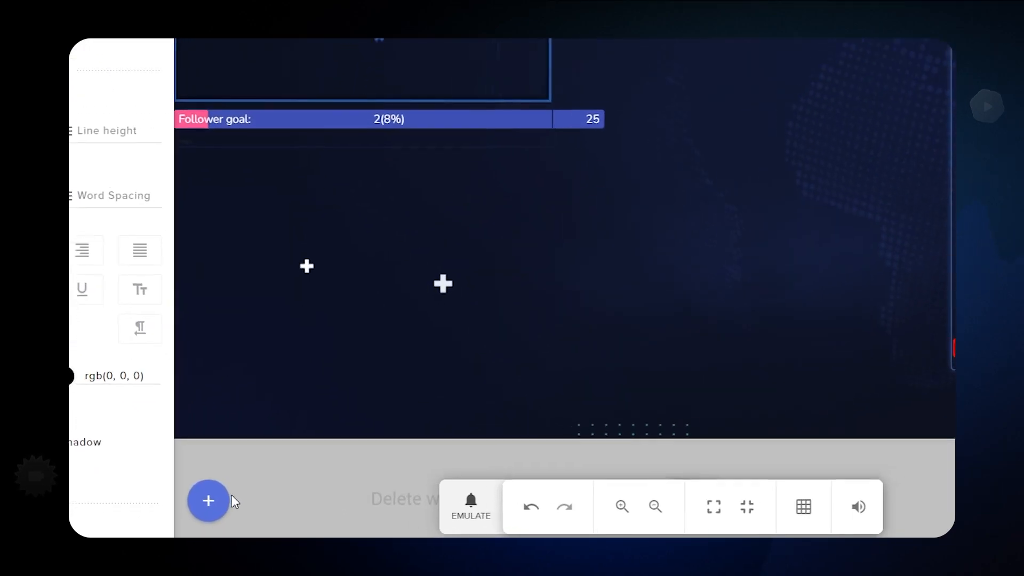
Step: Add another image widget and upload Chat_orange.png to the media library
left_click(211, 499)
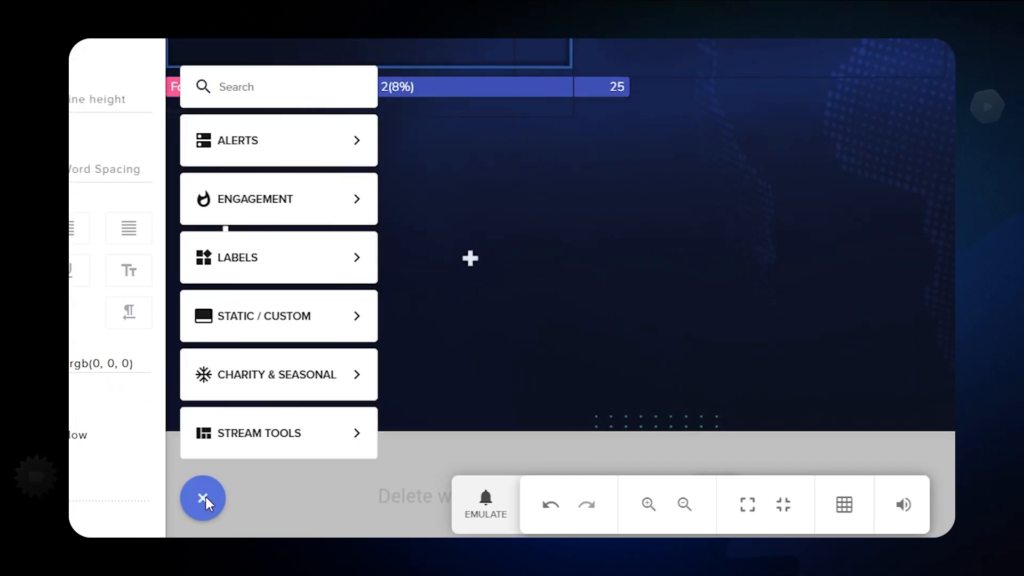
left_click(300, 326)
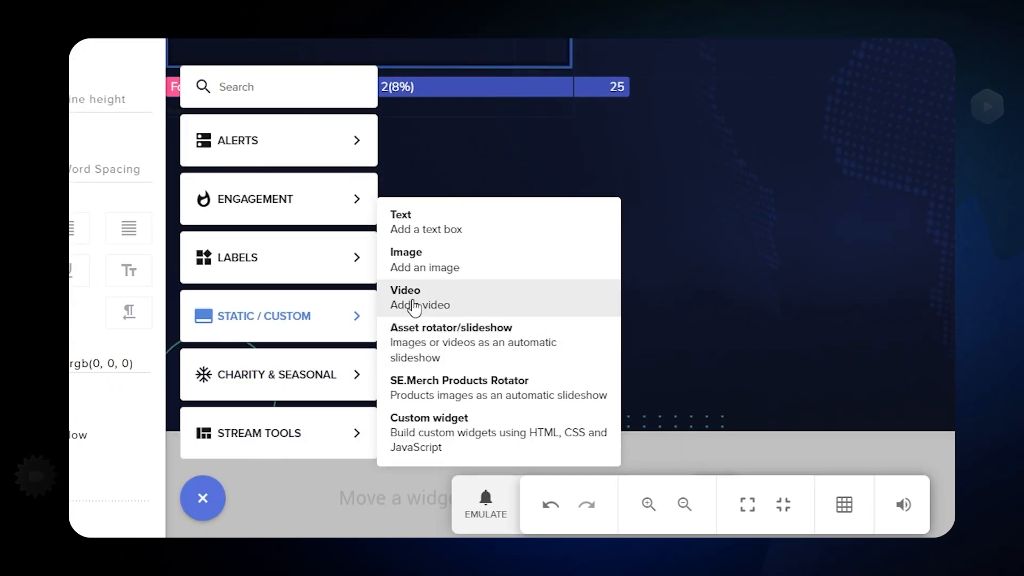
left_click(469, 261)
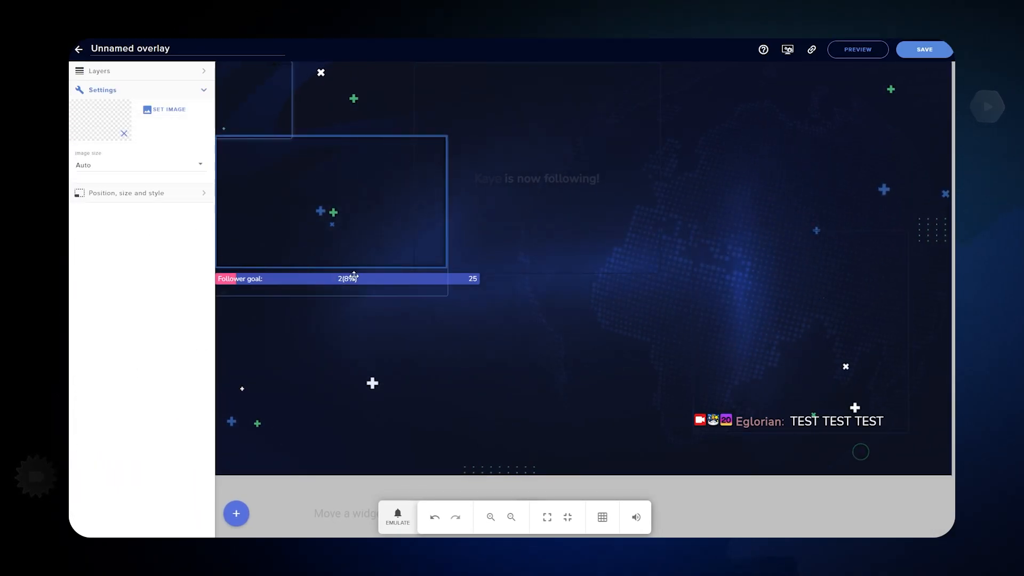
left_click(176, 112)
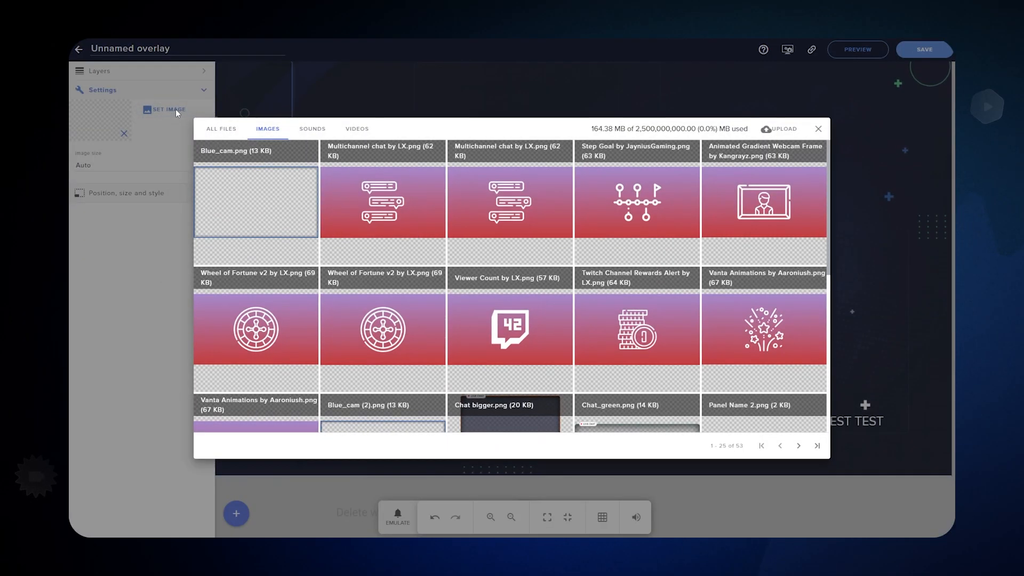
left_click(785, 130)
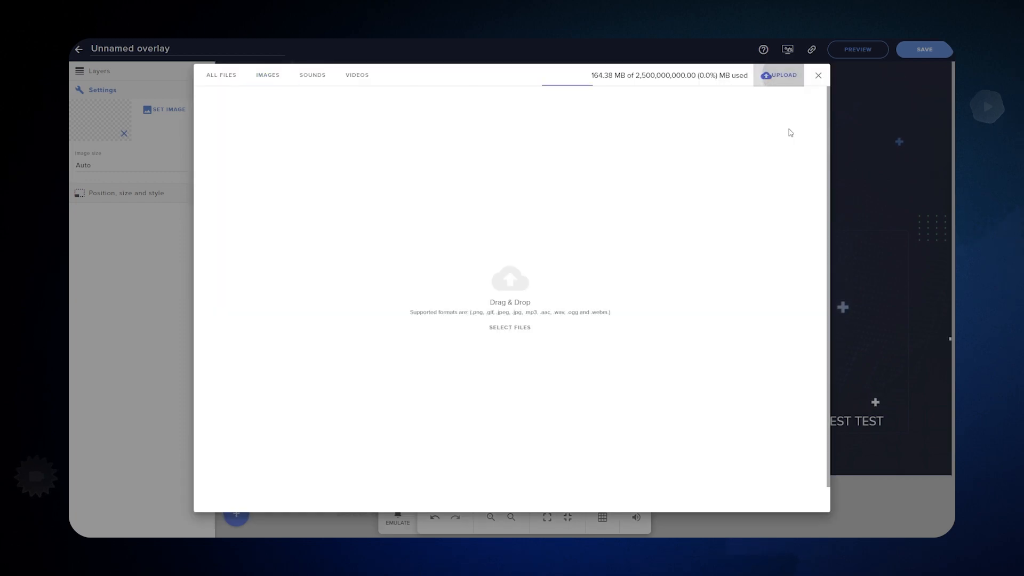
left_click(526, 326)
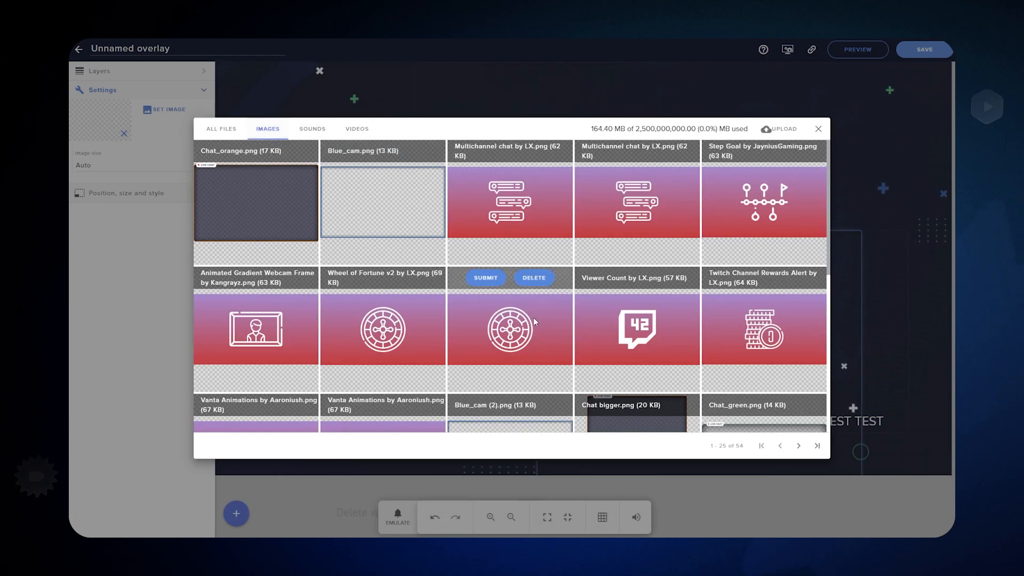
Step: Choose Chat bigger.png from the media library as the new widget's image
scroll(586, 320, "down", 3)
mouse_move(653, 321)
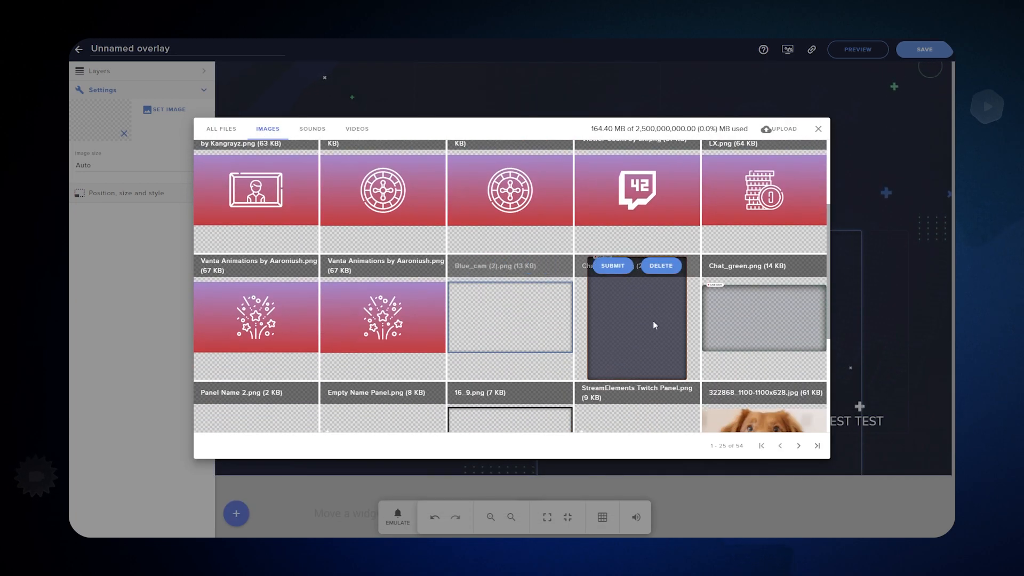
left_click(612, 266)
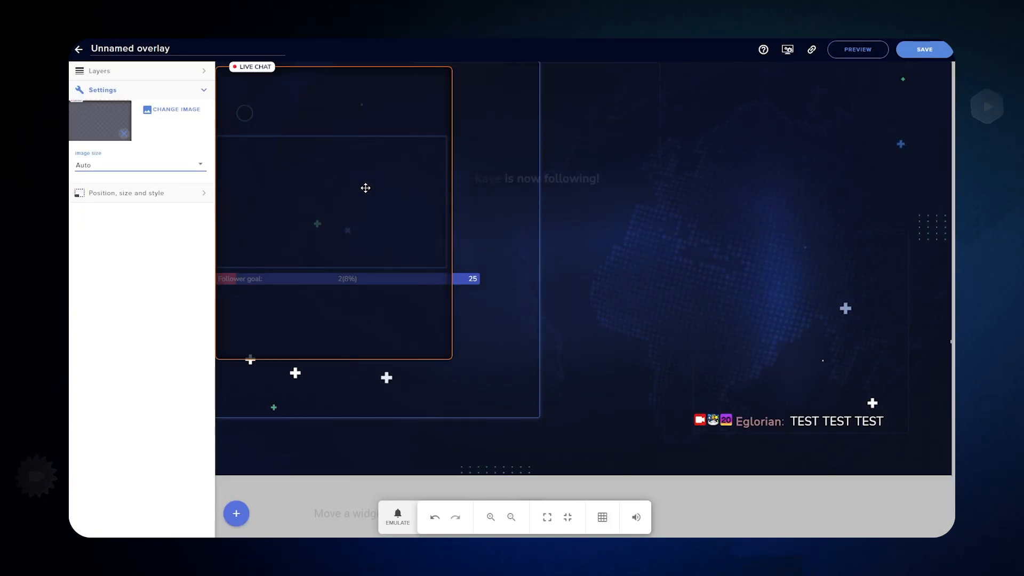
Step: Move the live chat frame over the stream chat on the canvas's right side and resize it to surround the messages
left_click_drag(365, 187, 852, 281)
left_click_drag(698, 155, 770, 213)
left_click_drag(858, 293, 764, 237)
left_click_drag(670, 433, 683, 427)
left_click_drag(754, 313, 754, 334)
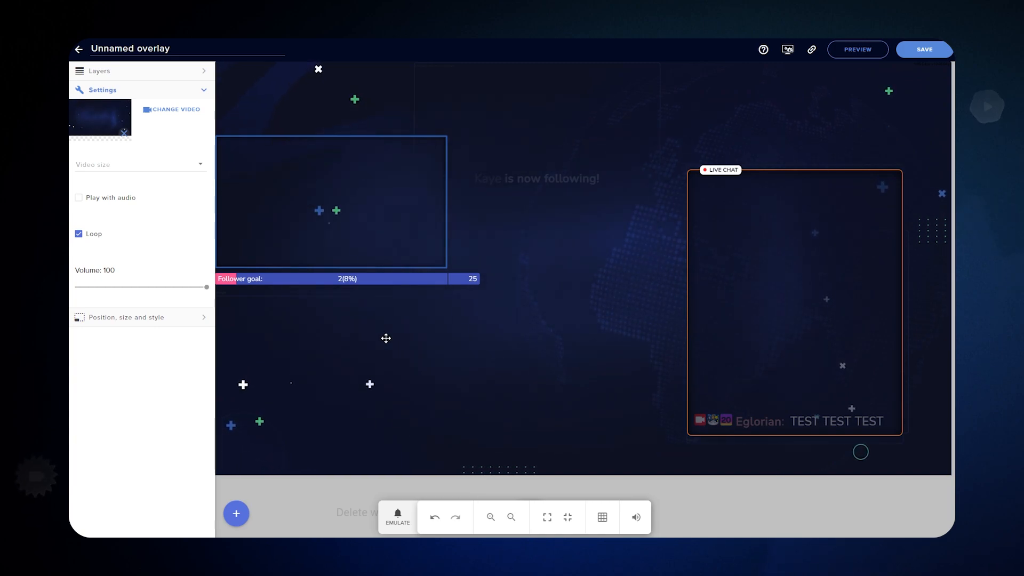
Step: Move the Your stream's chat 5 layer above the Image 6 layer in the layer order
left_click(204, 71)
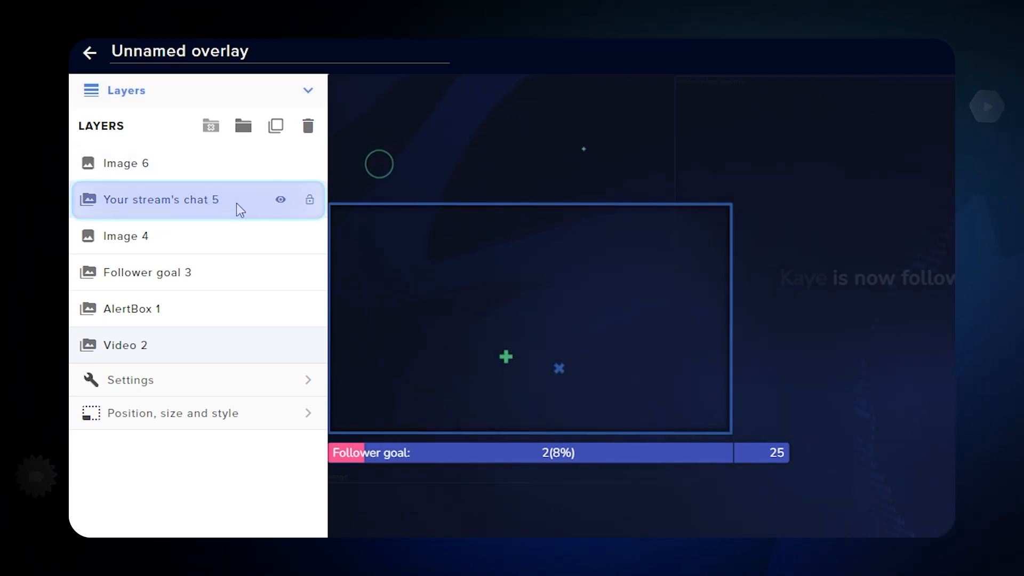
left_click(205, 170)
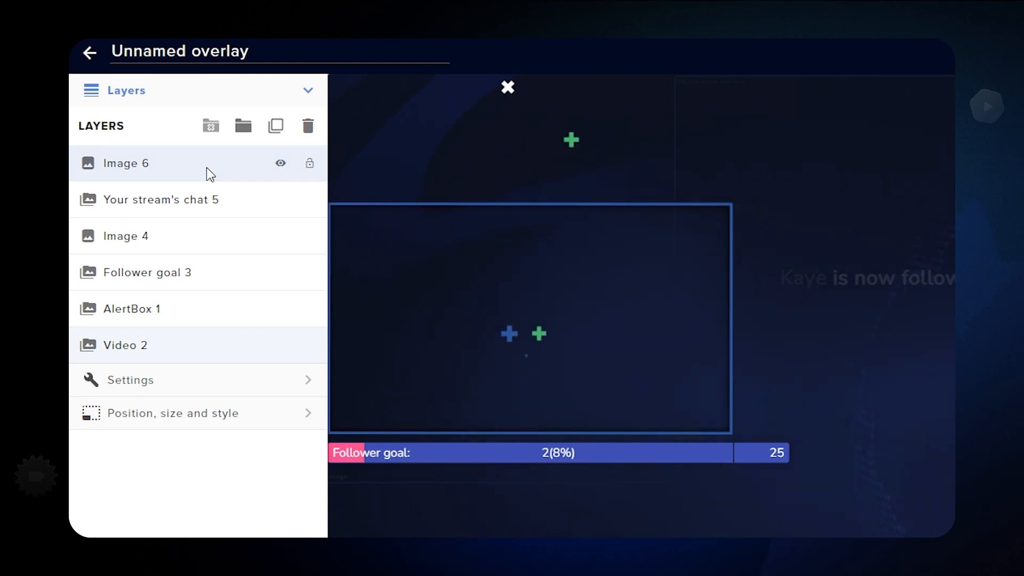
left_click_drag(206, 201, 207, 158)
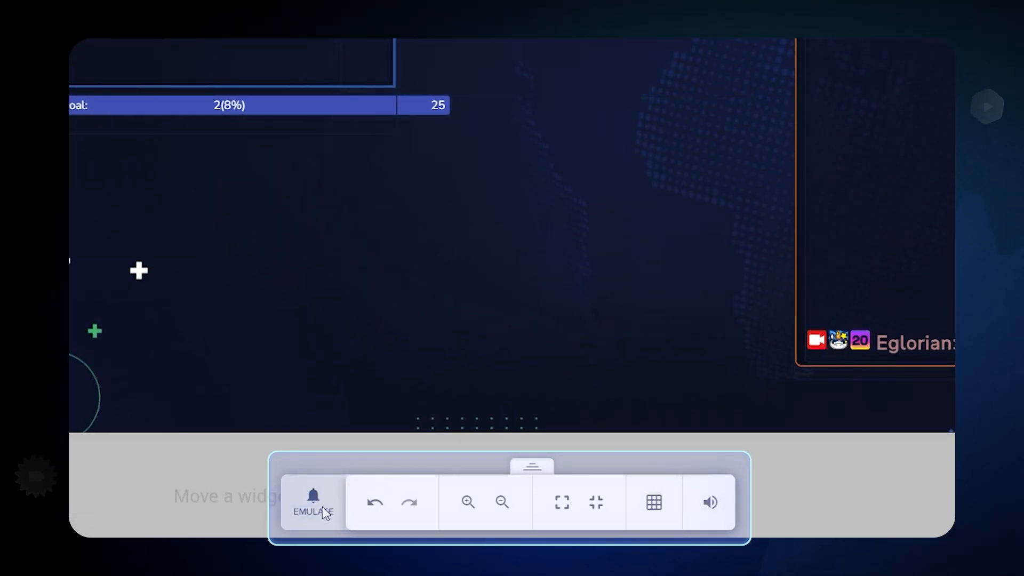
Step: Emulate a resubscription event to check its alert on the finished layout, then dismiss the event list
left_click(320, 508)
mouse_move(368, 299)
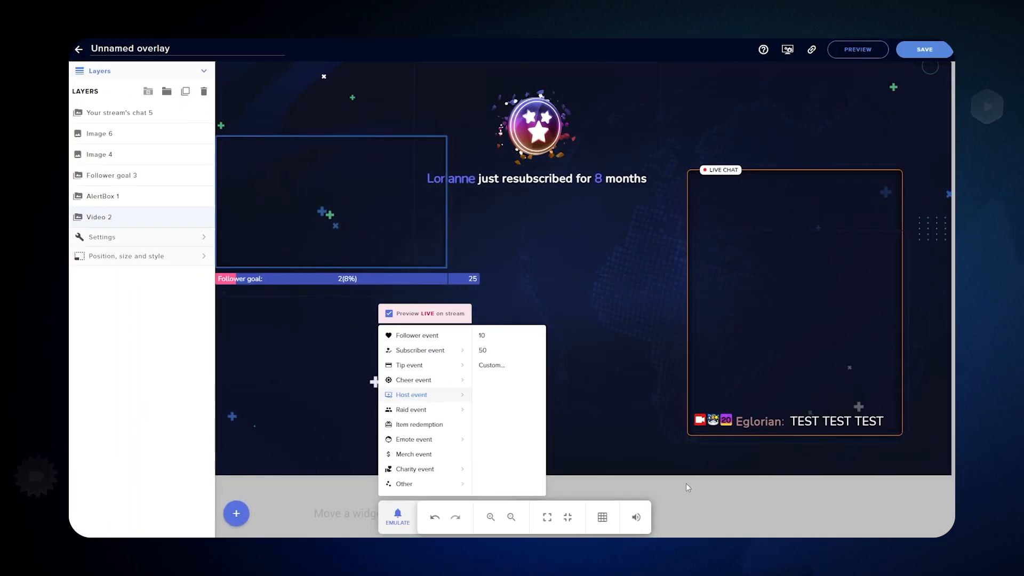
left_click(687, 484)
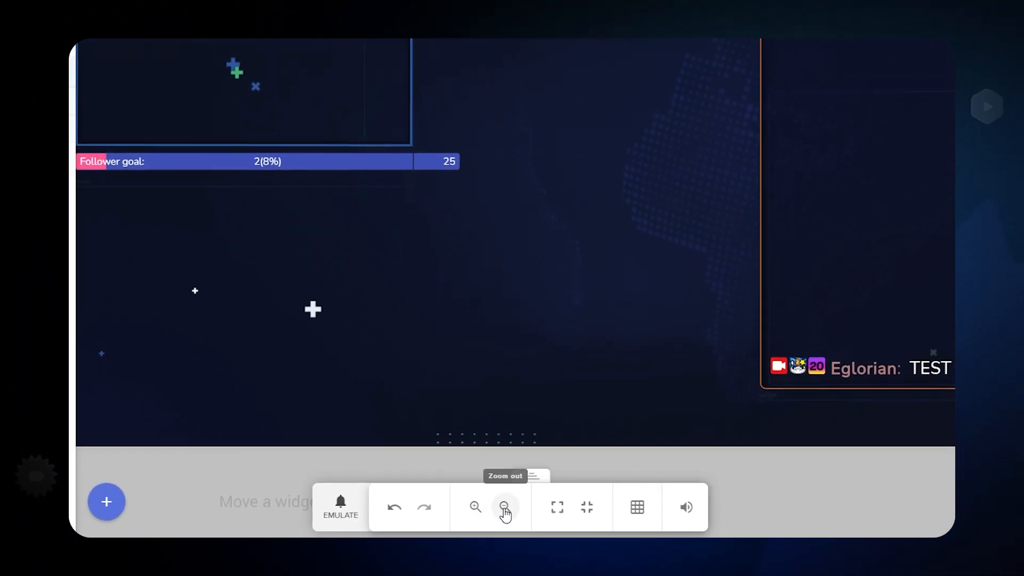
Step: Zoom the canvas in and out, reset the zoom, and fit the overlay back to the screen
left_click(475, 507)
left_click(476, 507)
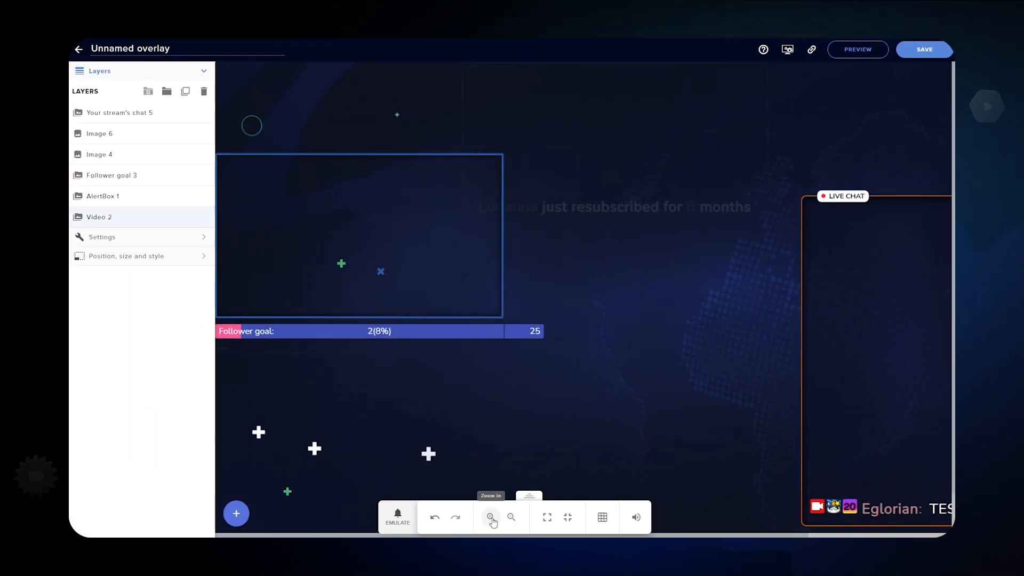
left_click(511, 517)
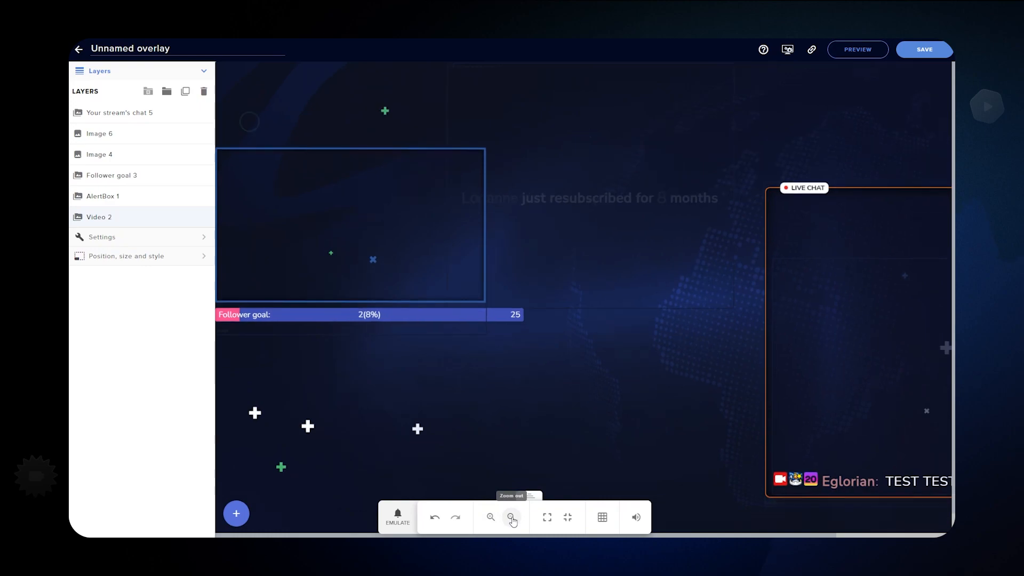
left_click(511, 517)
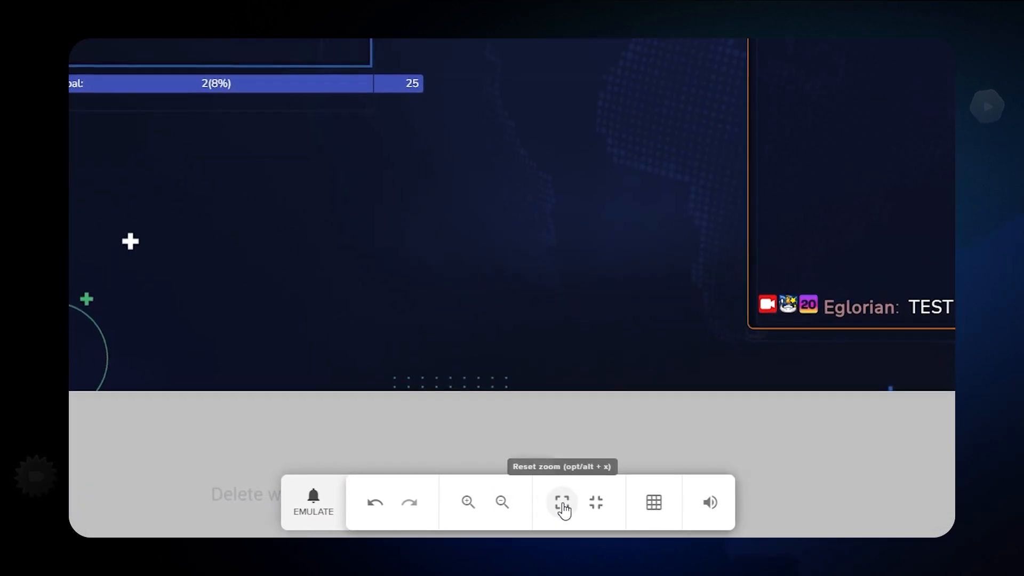
left_click(563, 507)
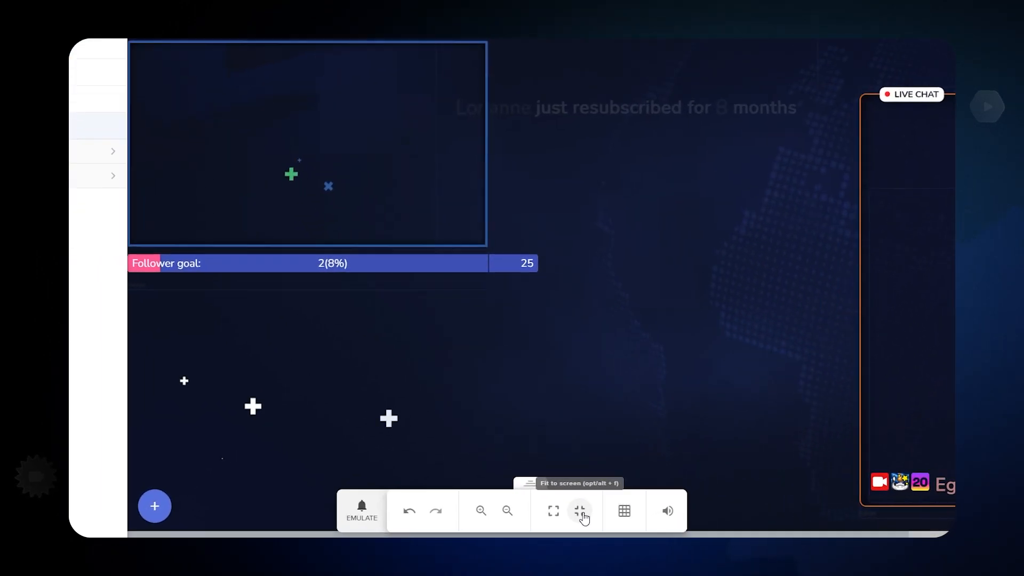
left_click(597, 504)
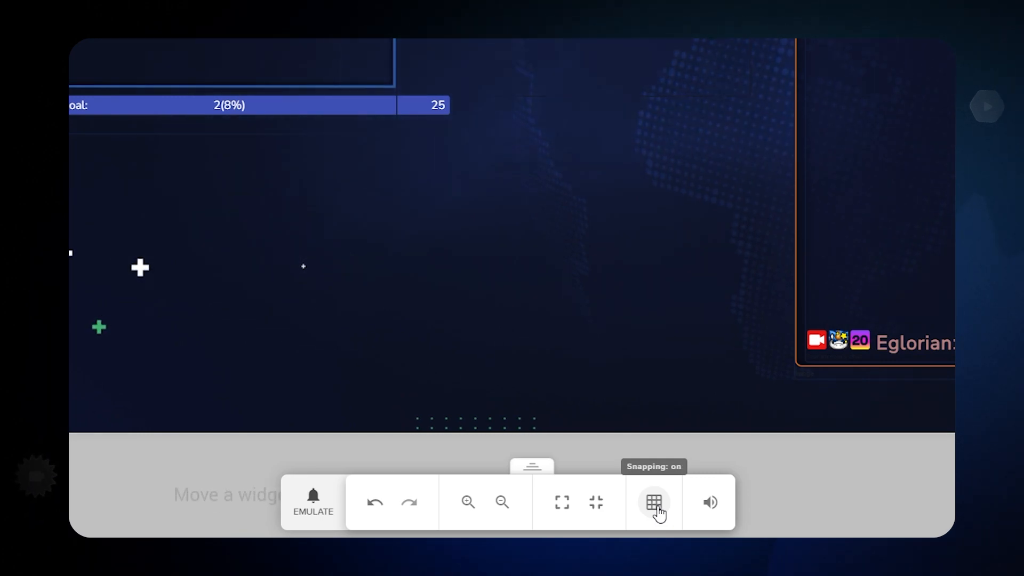
Step: Mute the editor's sound and rename the overlay to The Best Overlay
left_click(711, 503)
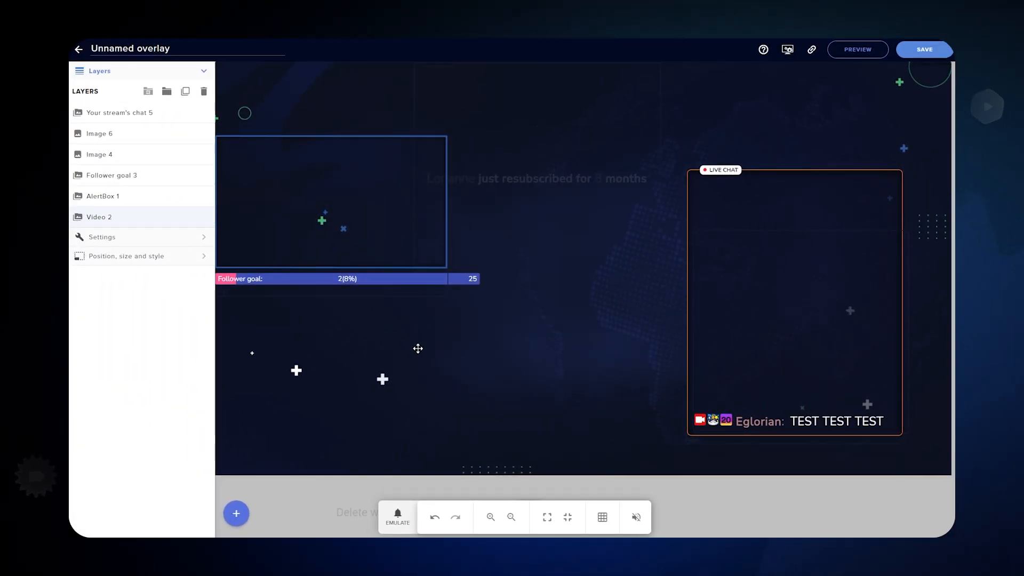
triple_click(183, 48)
type("The Best Overlay")
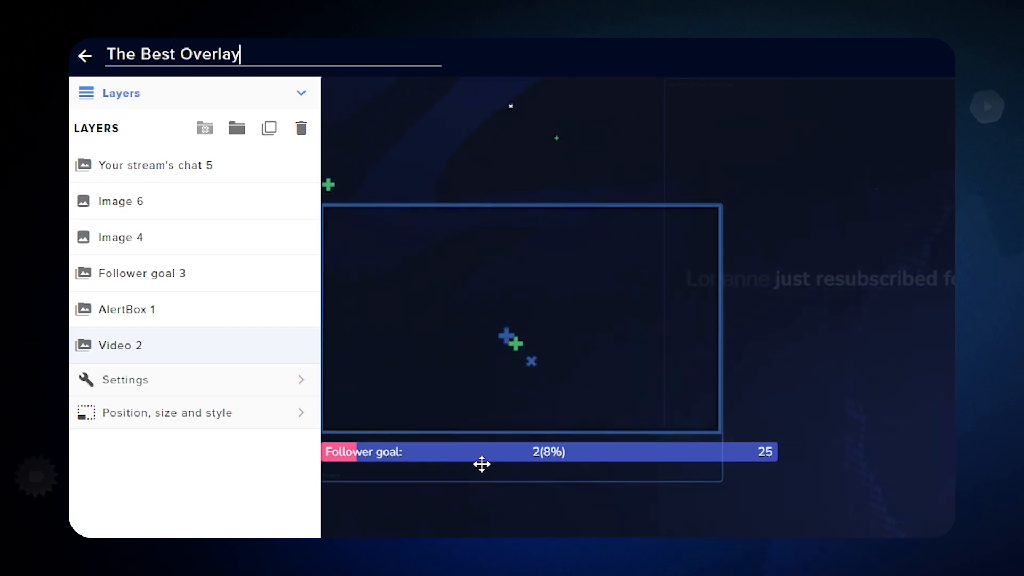
Step: Save the overlay and copy its URL
left_click(906, 61)
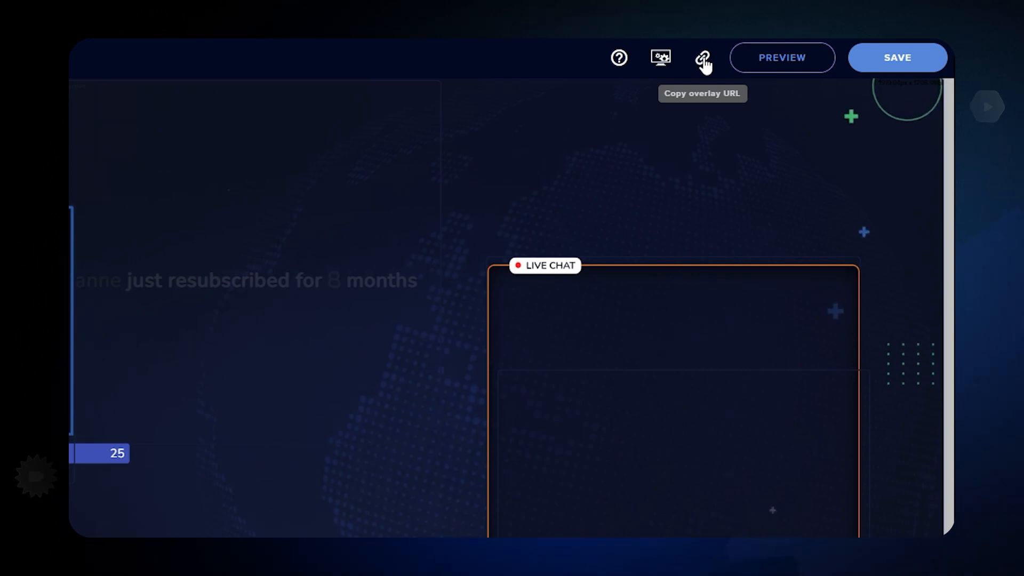
left_click(703, 58)
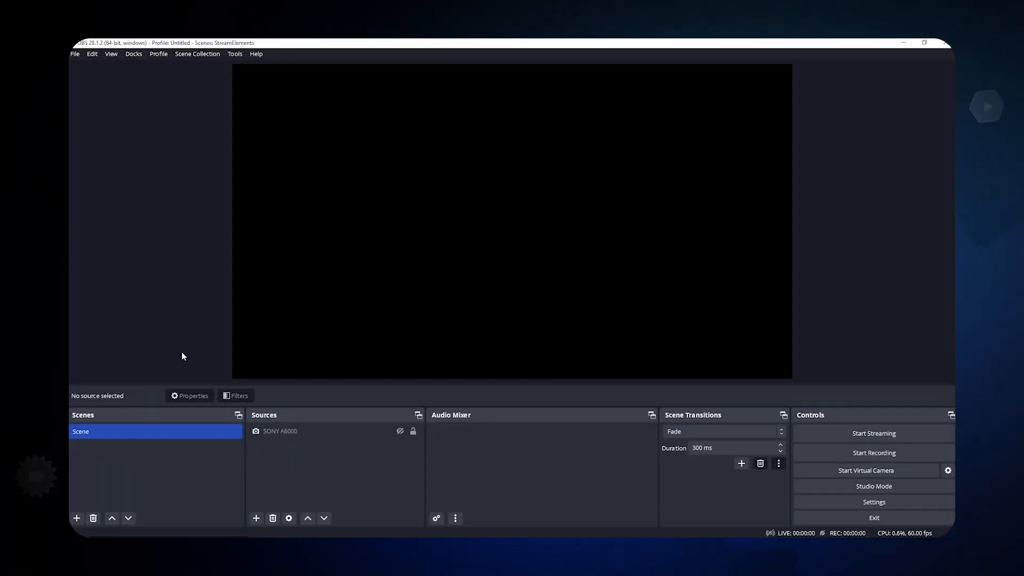
Step: Switch to OBS and add a new visible browser source named New Overlay to the scene
left_click(256, 518)
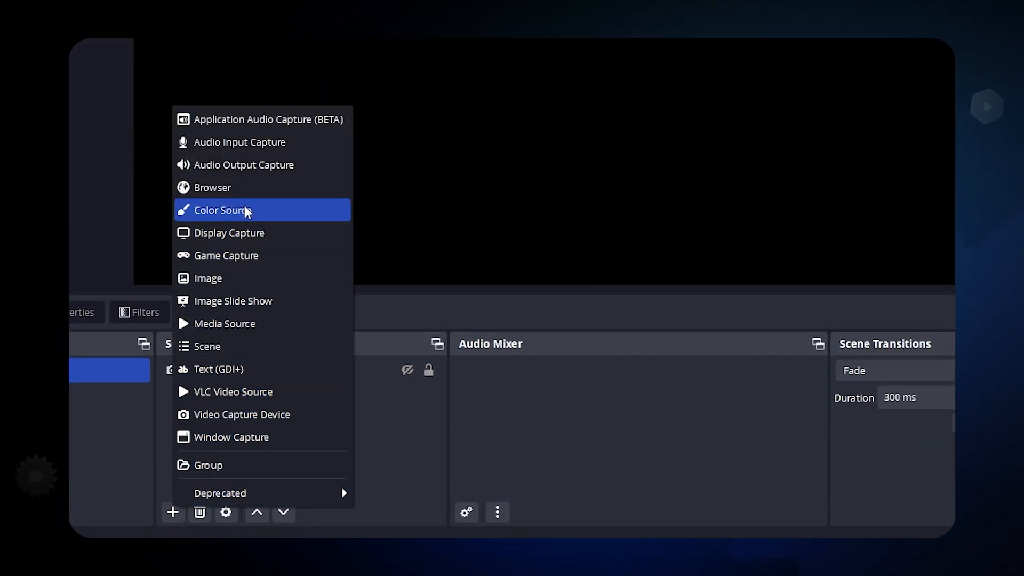
left_click(213, 187)
type("New Overlay")
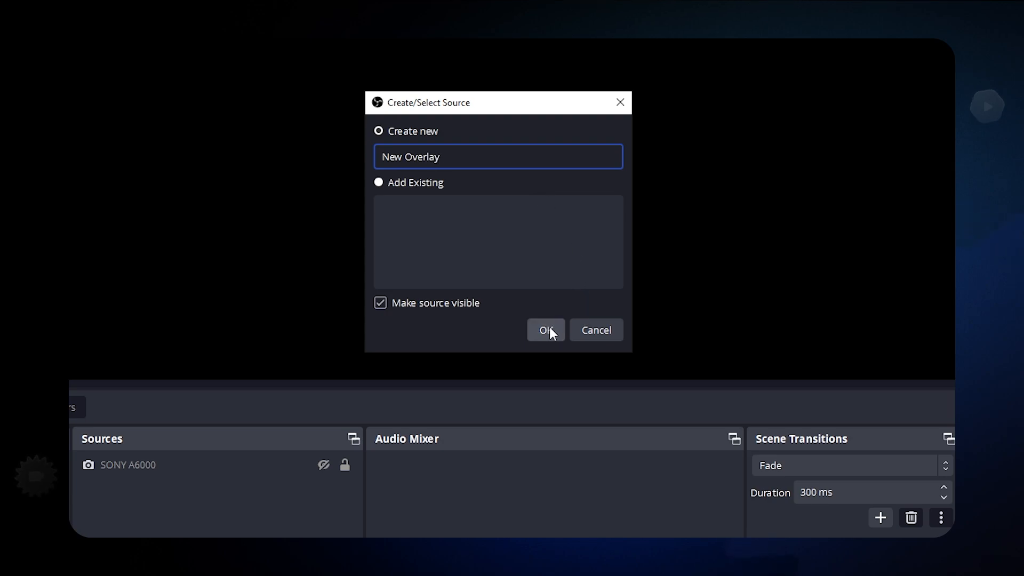
left_click(550, 330)
Step: Replace the browser source's URL with the copied private overlay URL and set its width to 1920 and height to 1080
left_click_drag(530, 323, 412, 323)
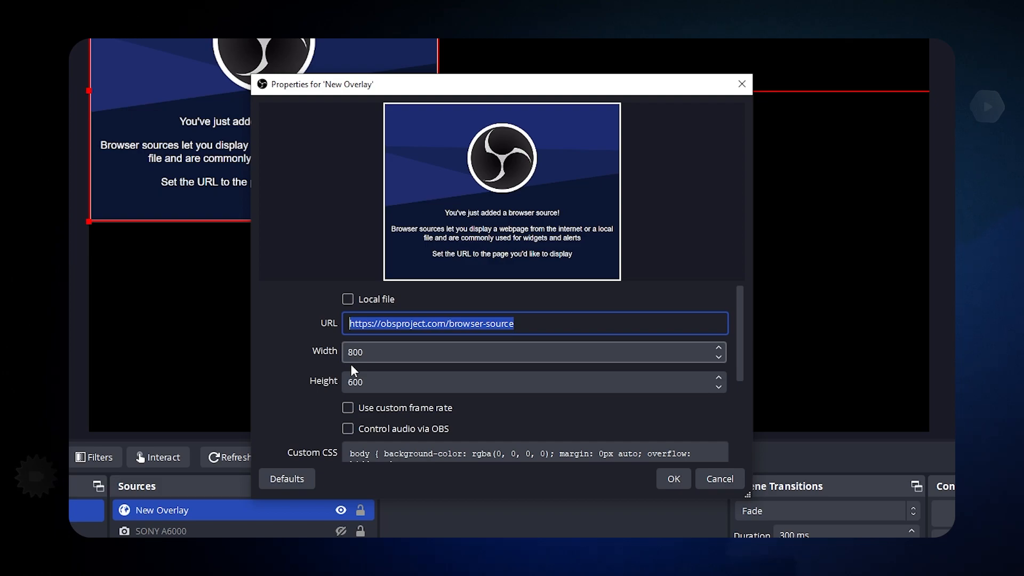
key("ctrl+v")
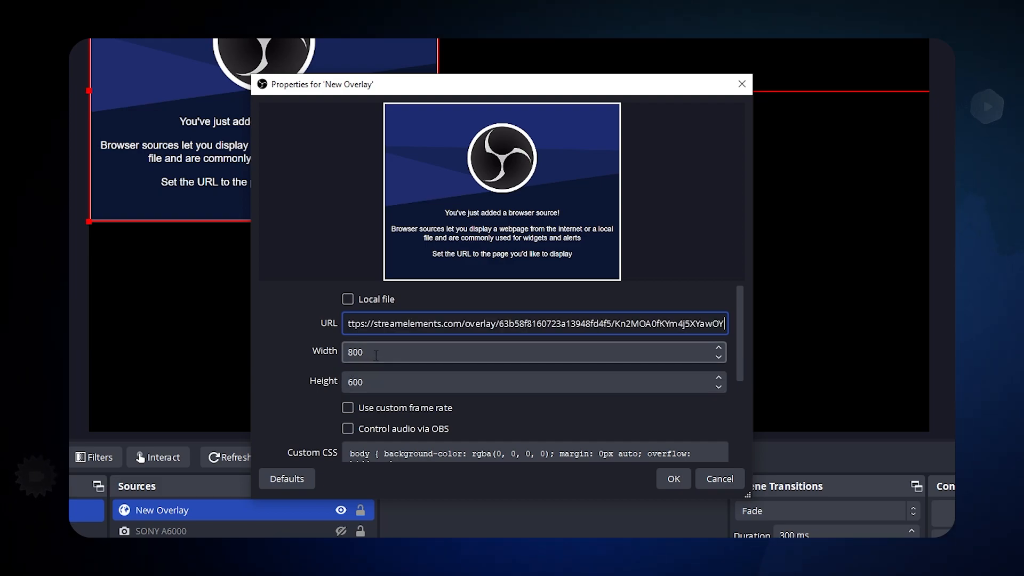
key("Tab")
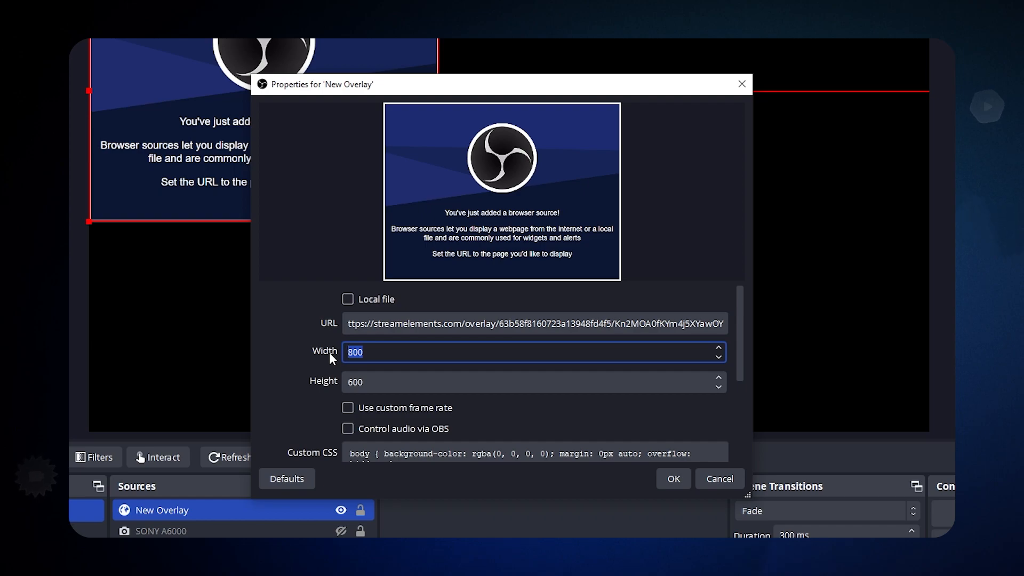
type("1920")
key("Tab")
type("1080")
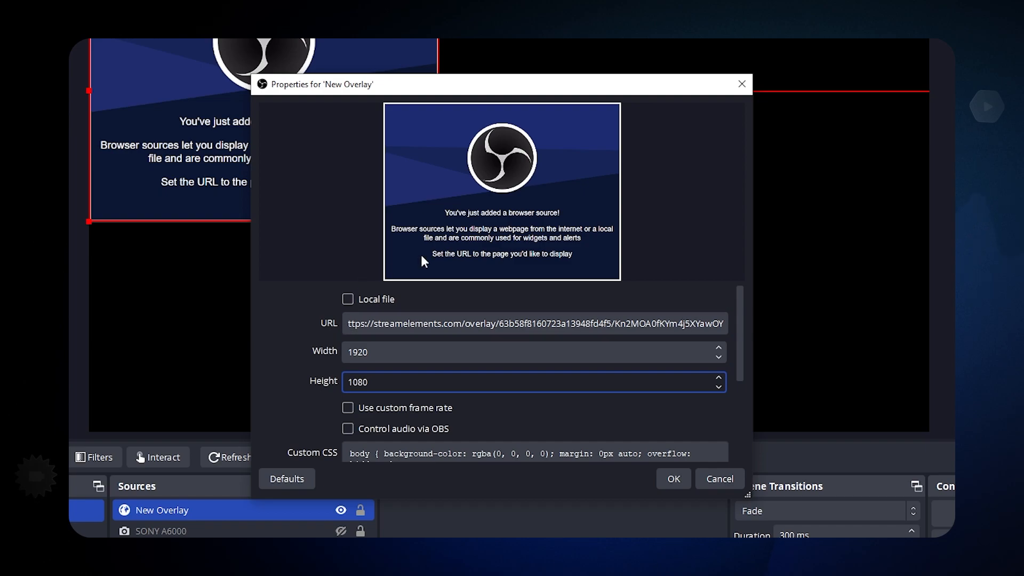
left_click(673, 478)
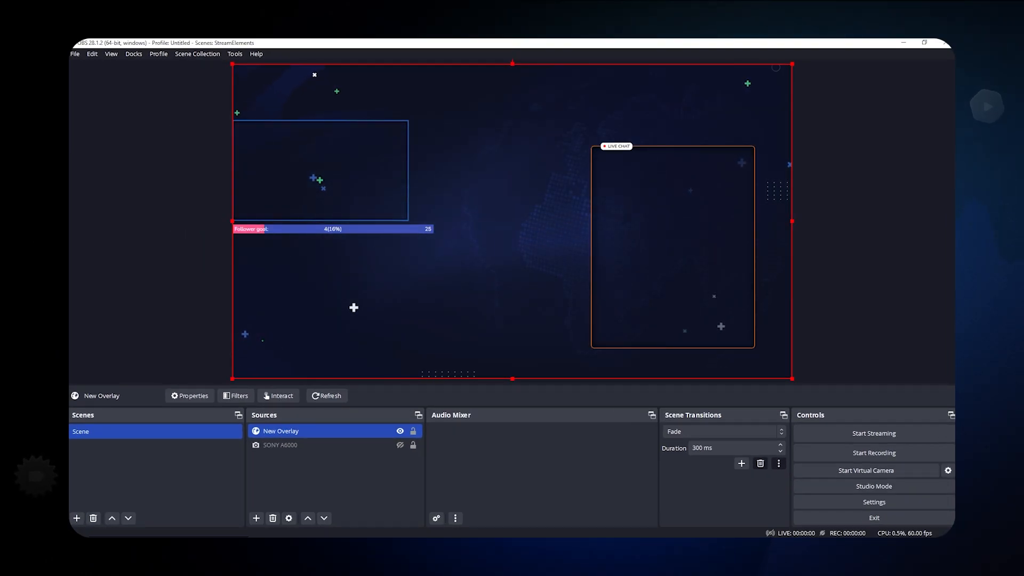
Step: Show the SONY A6000 camera source and move it above New Overlay in the source order
left_click(400, 446)
left_click_drag(377, 446, 358, 429)
Step: Move and resize the camera picture to fill the blue webcam frame above the follower goal bar
left_click_drag(395, 216, 369, 208)
left_click_drag(427, 110, 406, 137)
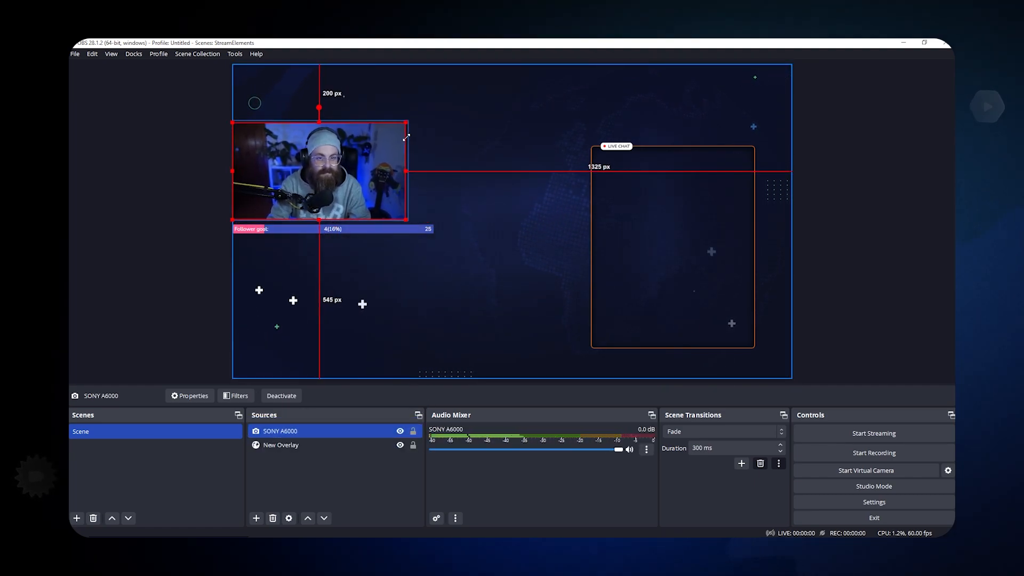
left_click(464, 112)
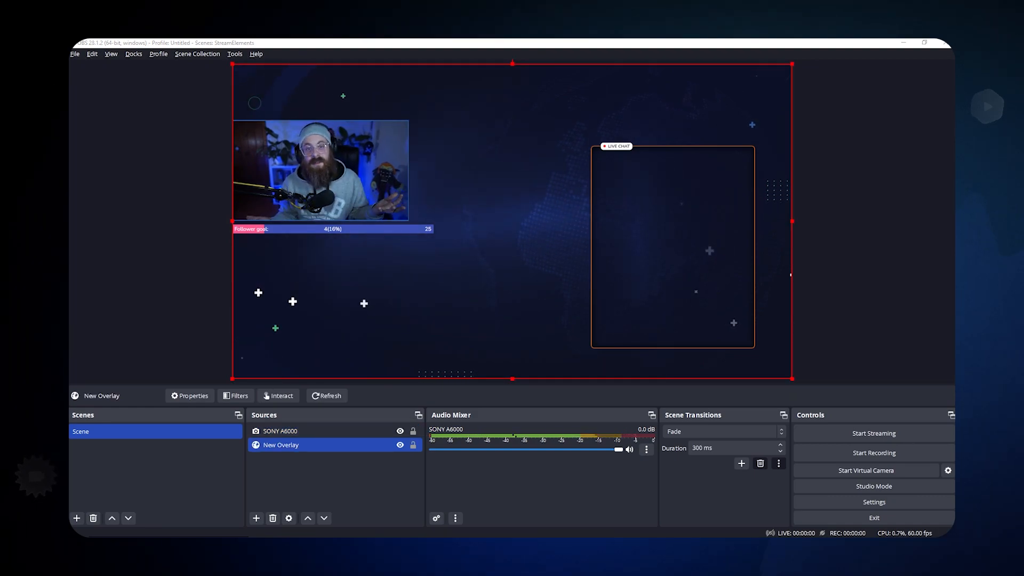